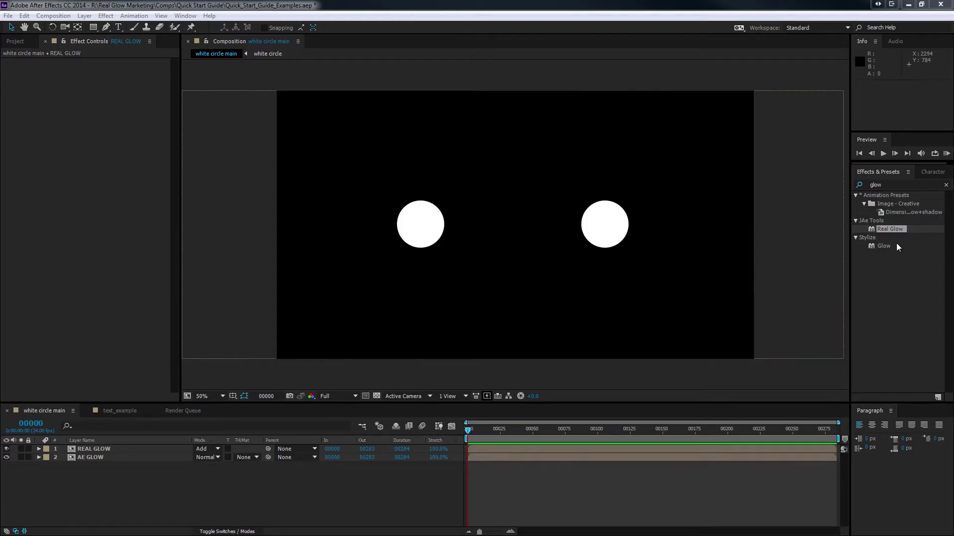
Apply Stylize > Glow to the AE GLOW layer with Threshold 0% and Radius 200
left_click_drag(887, 244, 108, 455)
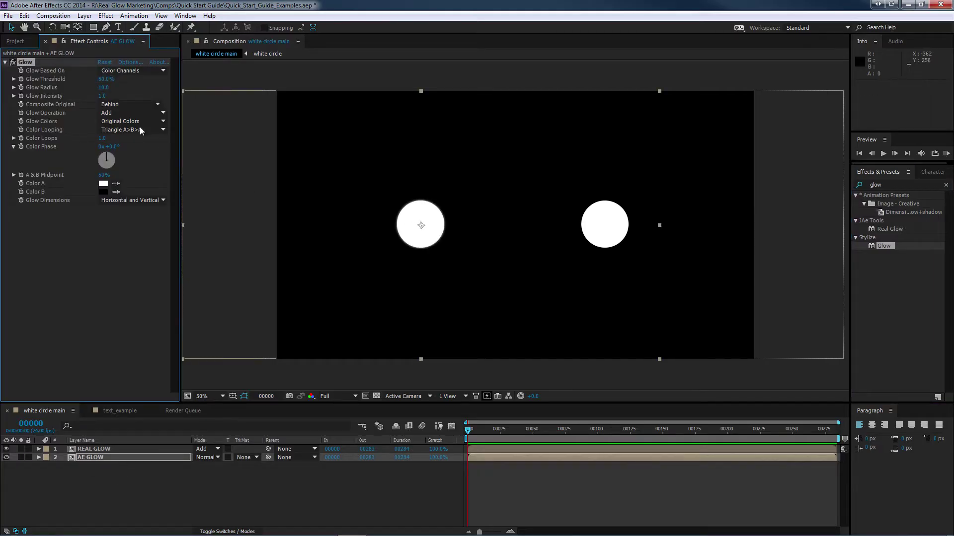
left_click_drag(105, 79, 4, 82)
left_click(105, 87)
type("200")
key("Return")
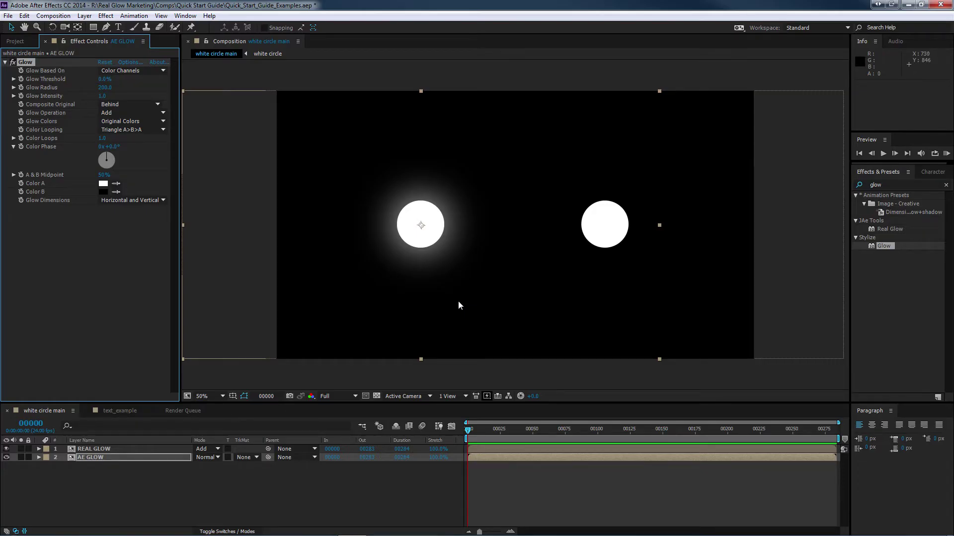
Apply JAe Tools Real Glow to the REAL GLOW layer and deselect to compare both halos
left_click_drag(889, 228, 120, 448)
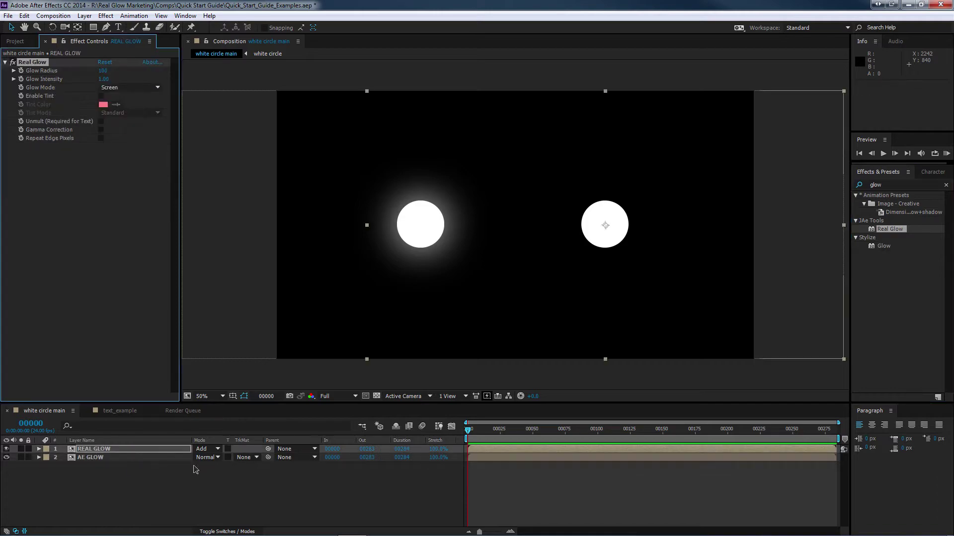
left_click(254, 484)
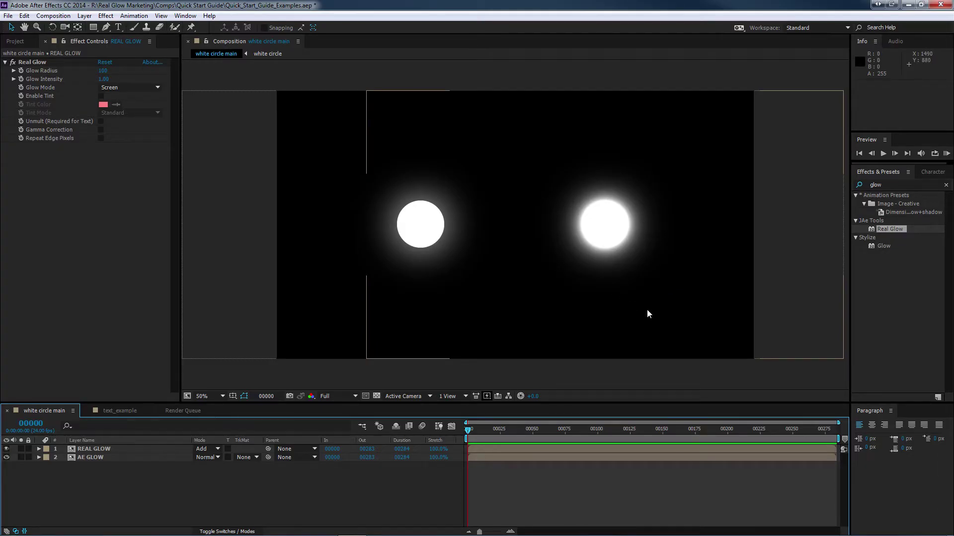
Set the AE GLOW layer's Glow Color A to blue 0080FF
left_click(94, 458)
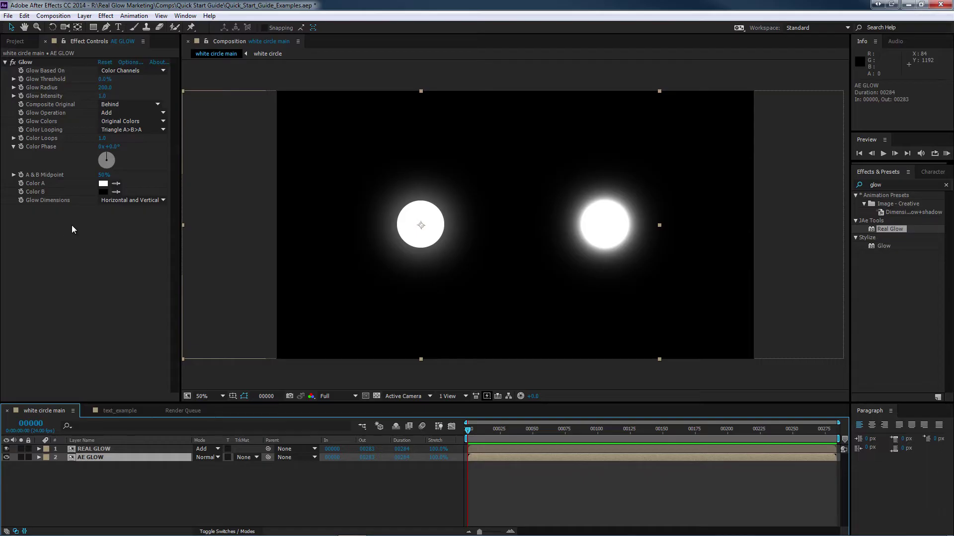
left_click(103, 183)
left_click(245, 304)
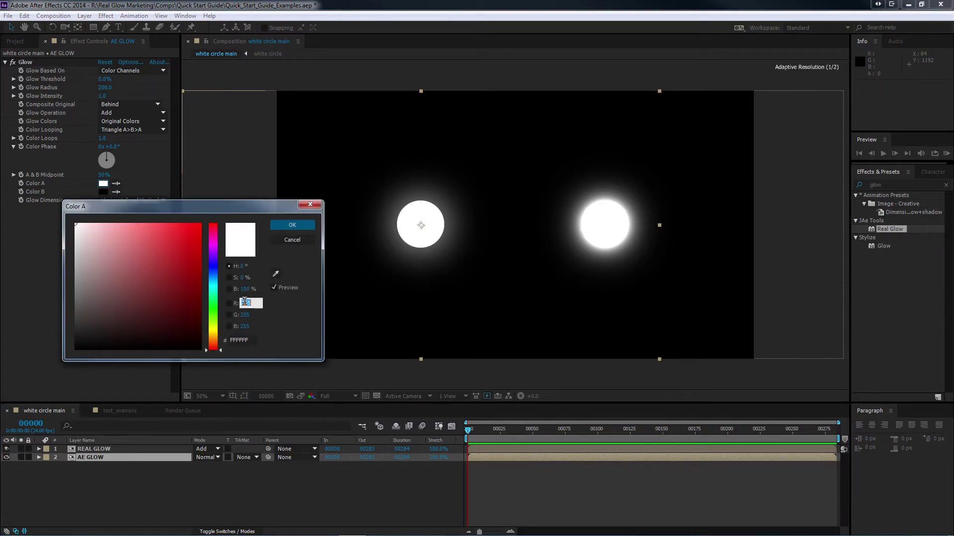
type("0")
key("Tab")
type("128")
key("Return")
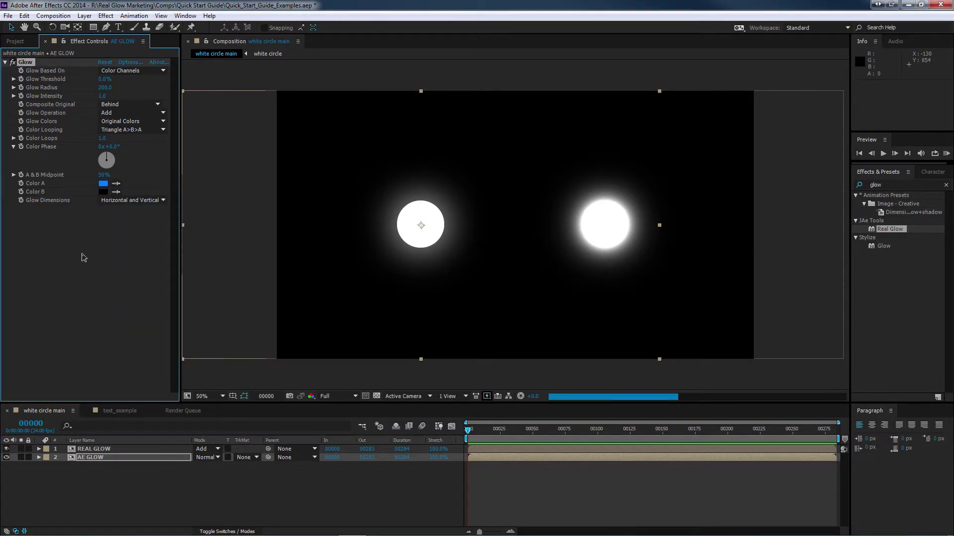
Set Color B to blue 0080FF and switch Glow Colors to A & B Colors
left_click(101, 192)
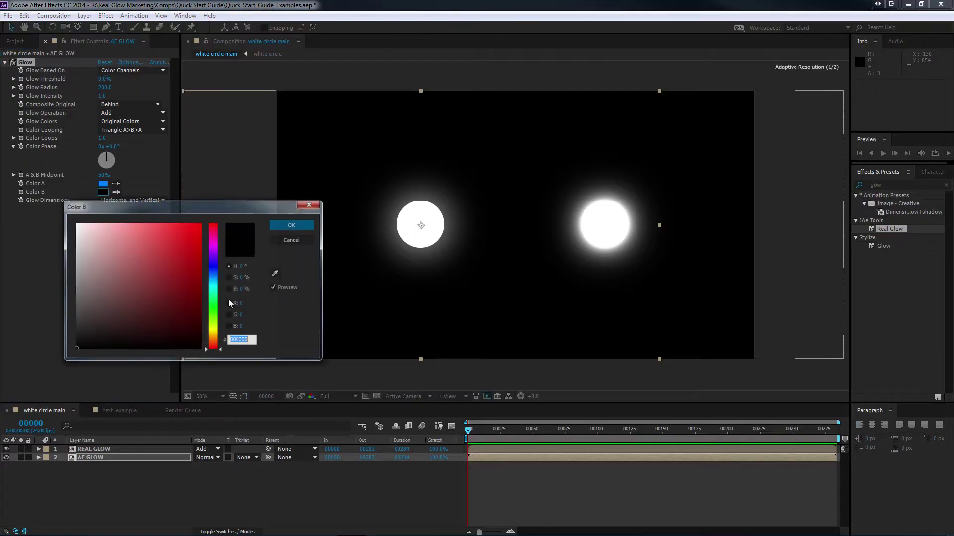
left_click(244, 315)
type("128")
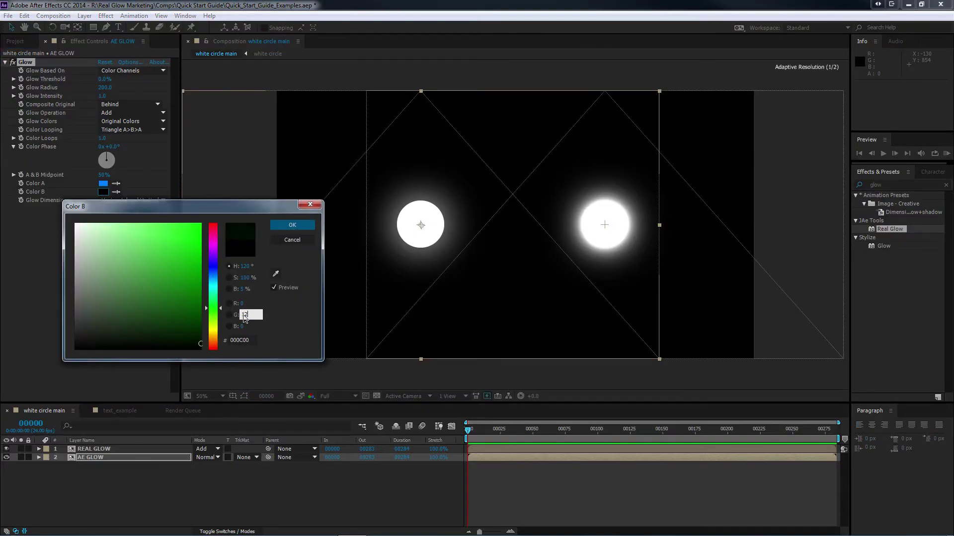
key("Tab")
type("255")
key("Return")
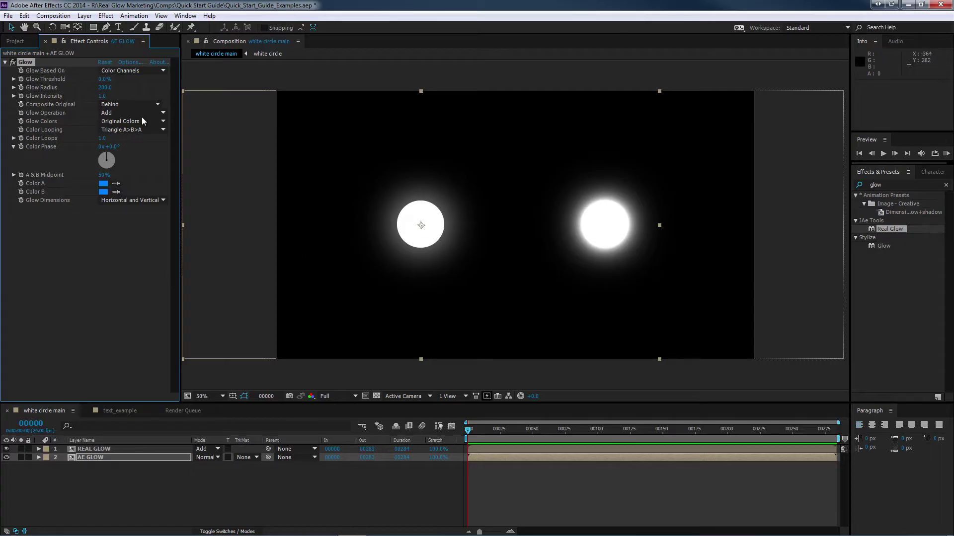
left_click(127, 122)
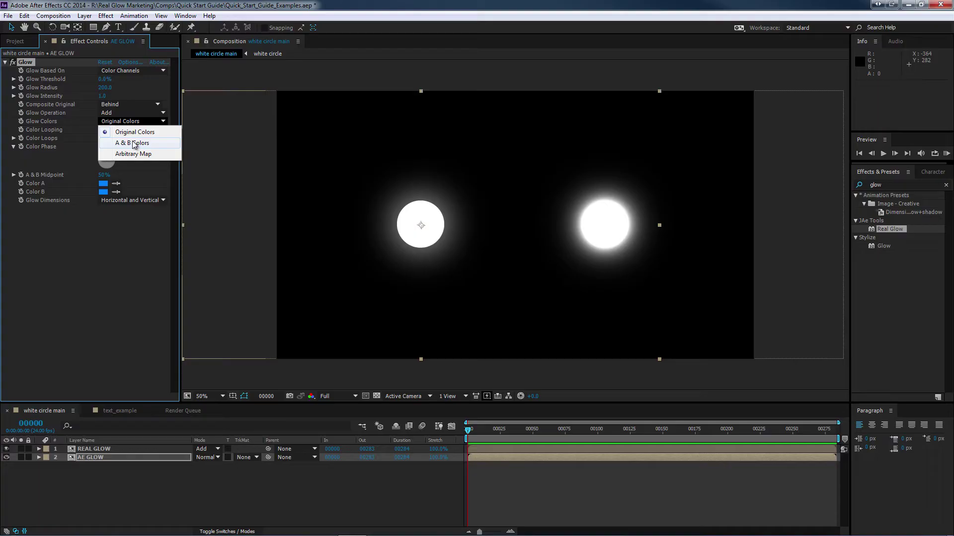
left_click(133, 144)
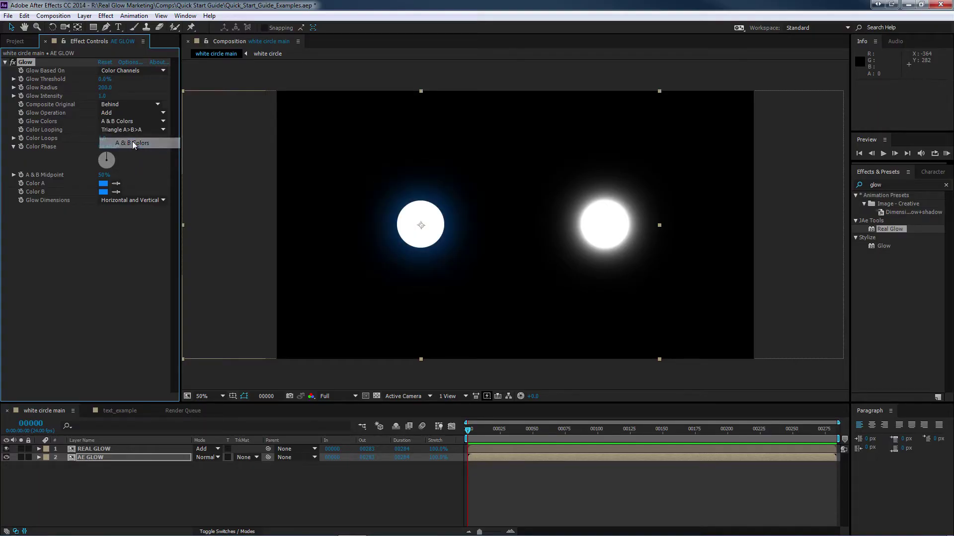
key("ctrl+shift+a")
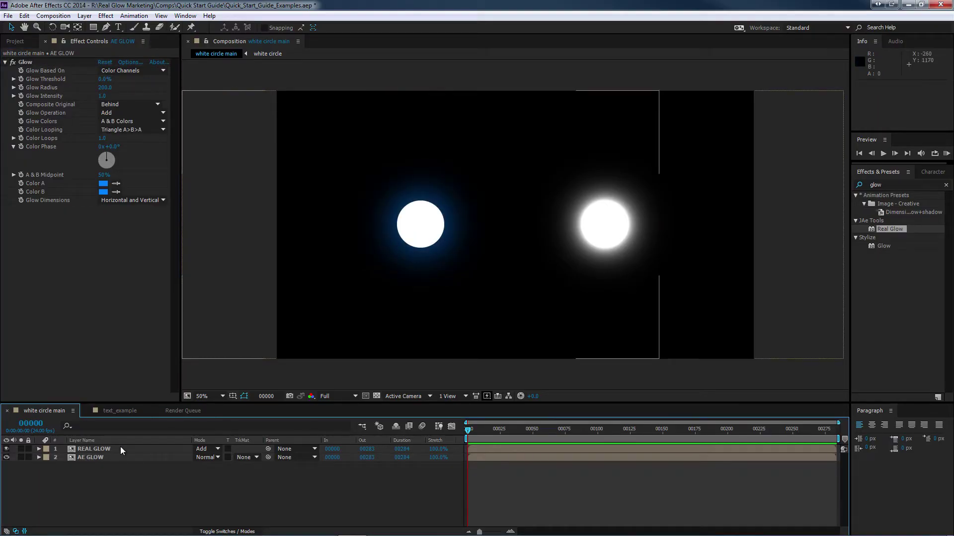
Enable Real Glow tinting on the REAL GLOW layer with tint colour 0080FF
left_click(106, 448)
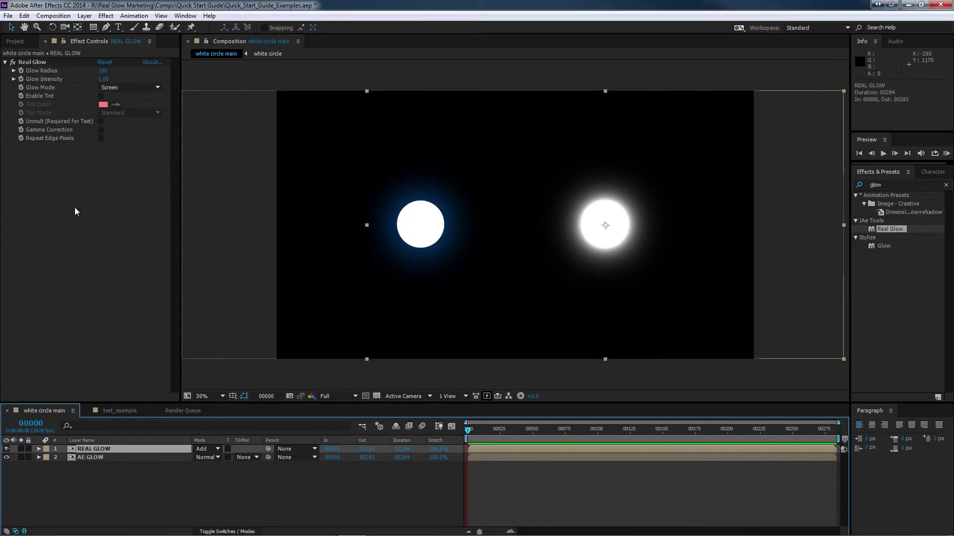
left_click(100, 95)
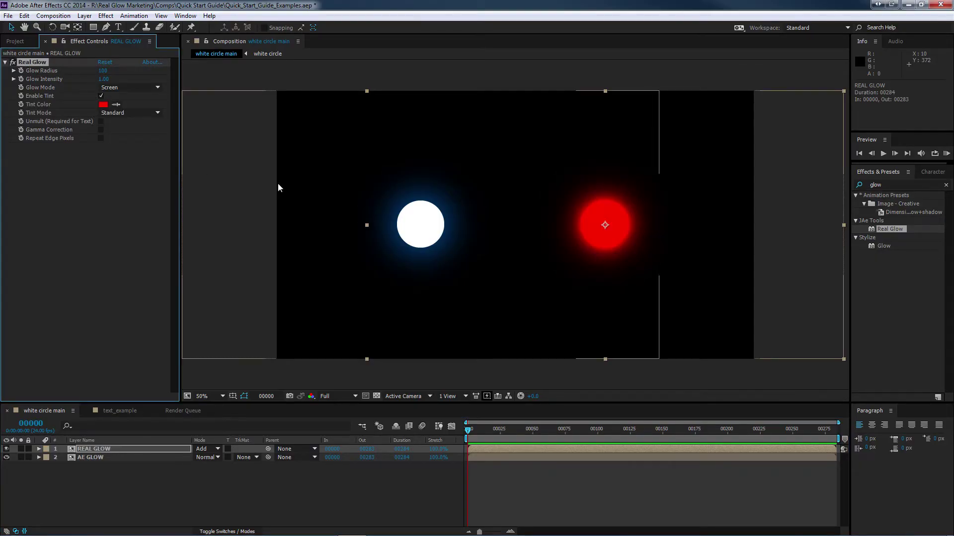
left_click(103, 104)
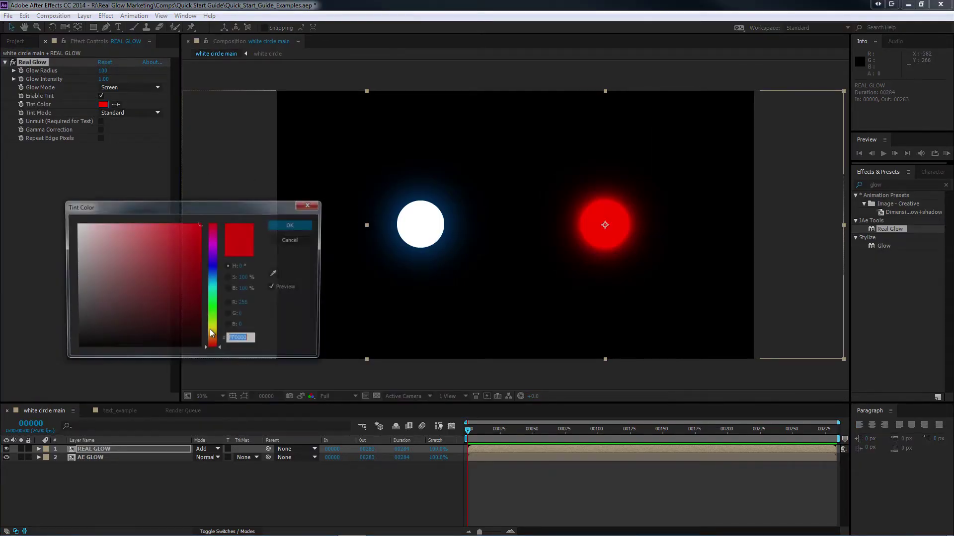
left_click(246, 303)
type("0")
key("Tab")
type("128")
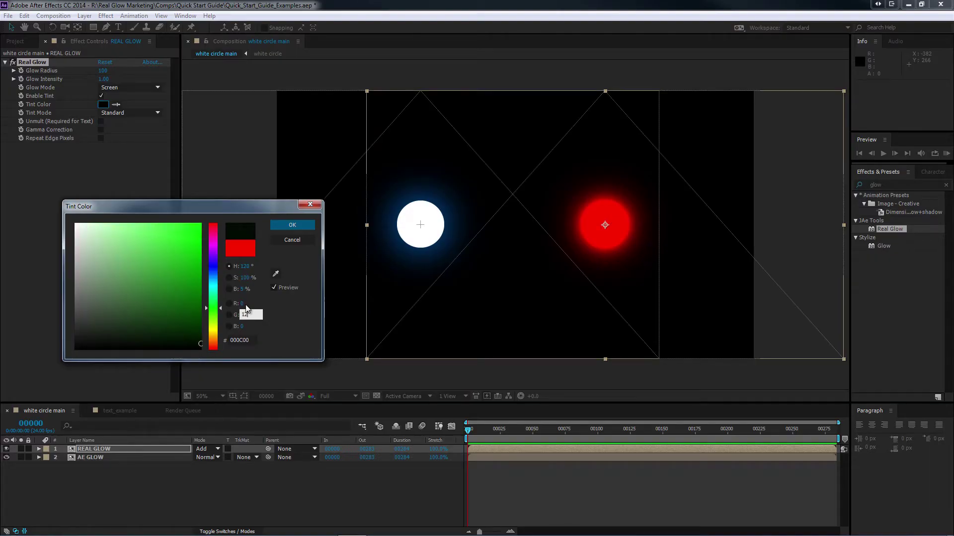
key("Tab")
type("255")
key("Return")
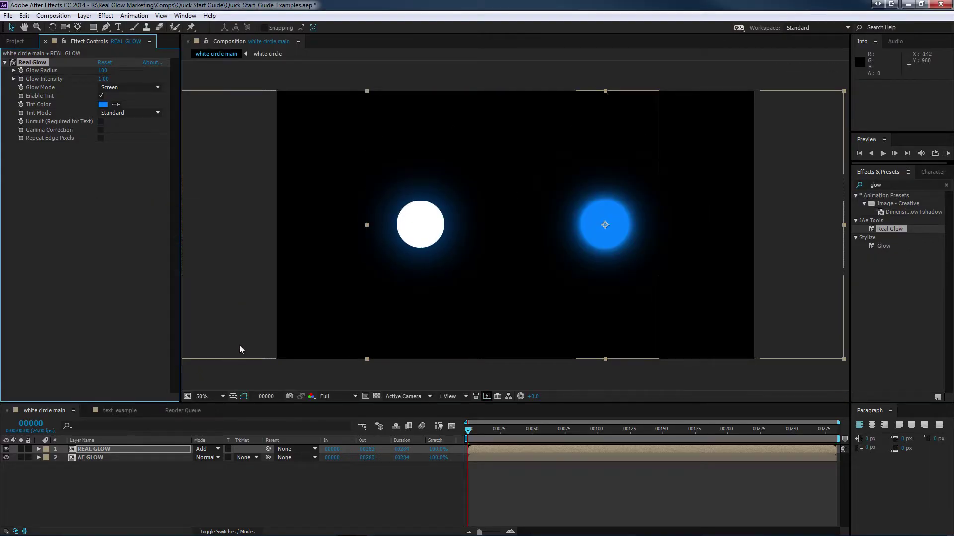
left_click(201, 479)
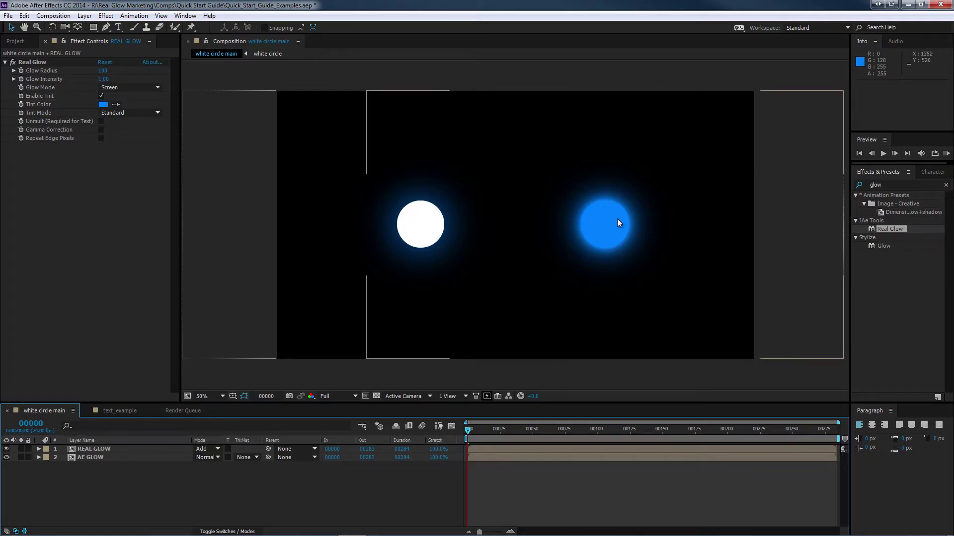
Change the Real Glow Tint Mode to Softer
left_click(138, 114)
left_click(142, 136)
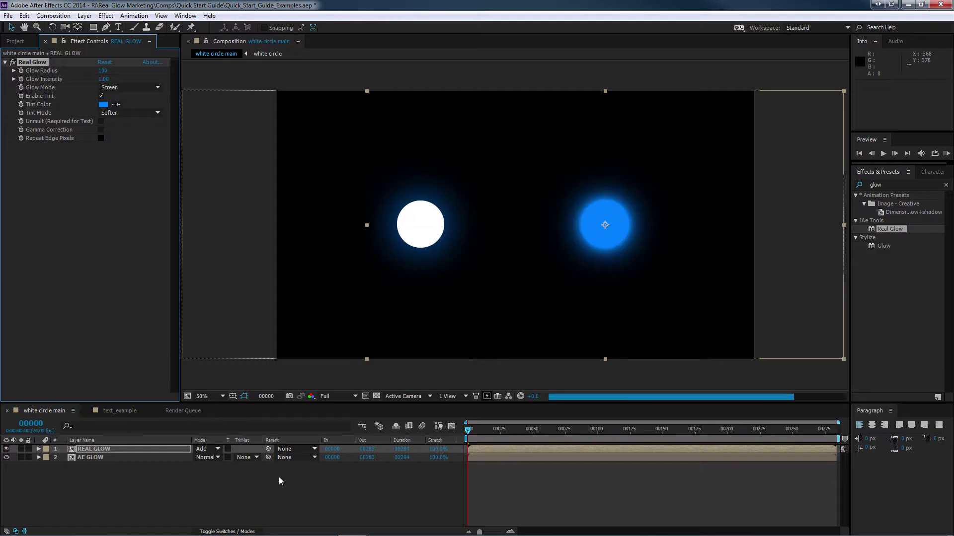
left_click(299, 495)
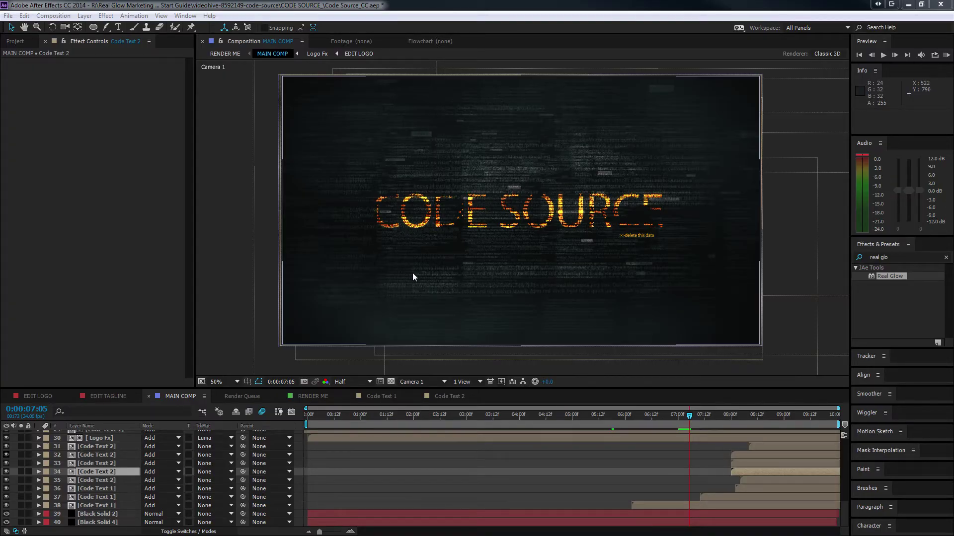
In EDIT LOGO, apply Real Glow to CODE SOURCE text with Unmult (Required for Text), previewed on black
left_click(42, 398)
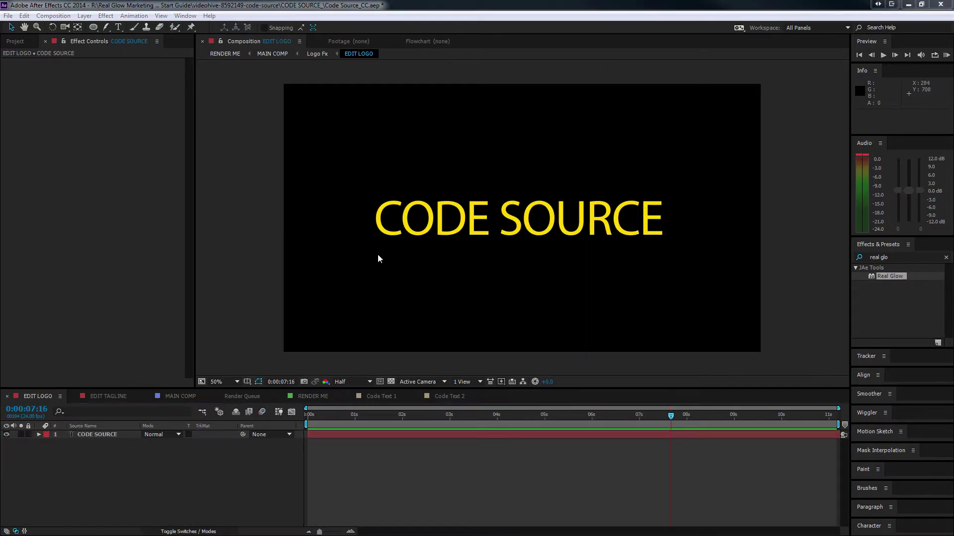
left_click(391, 382)
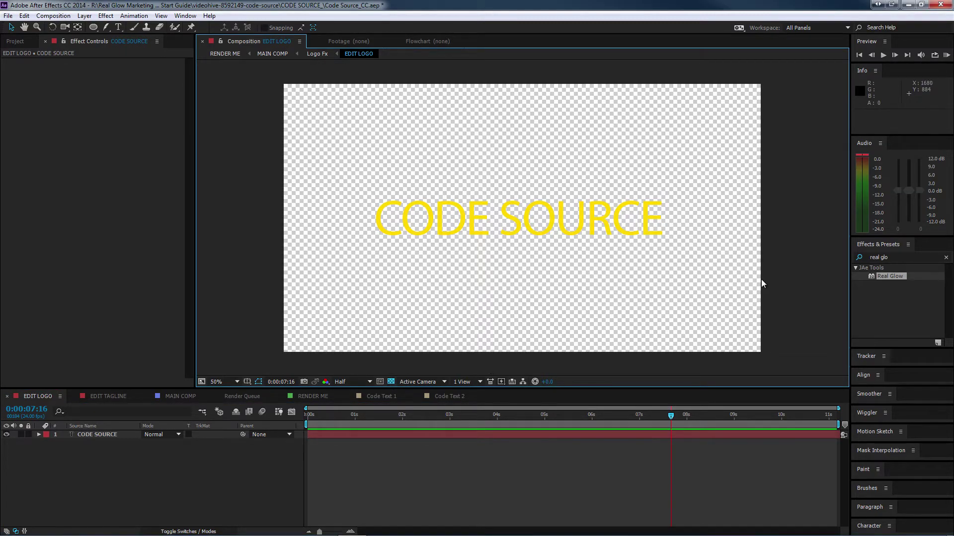
left_click_drag(892, 276, 631, 231)
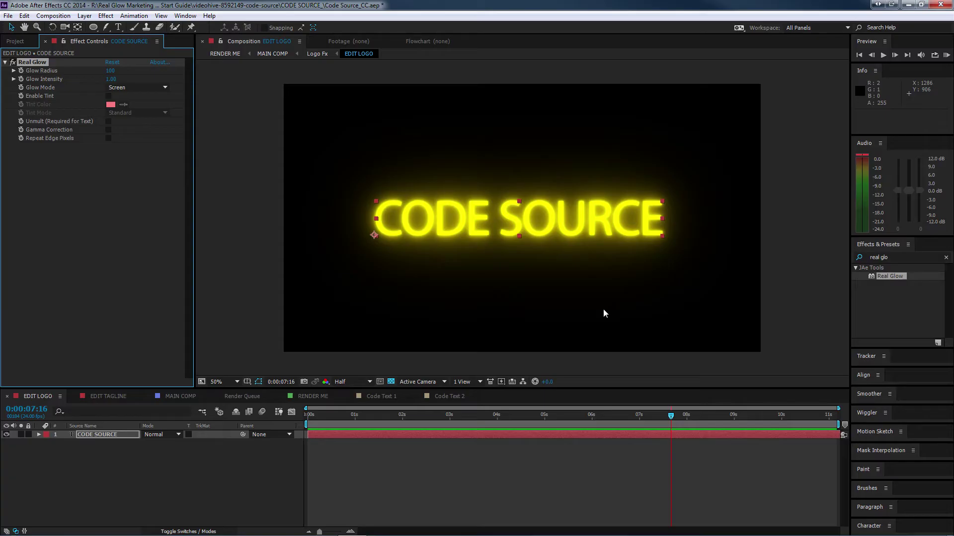
left_click(109, 122)
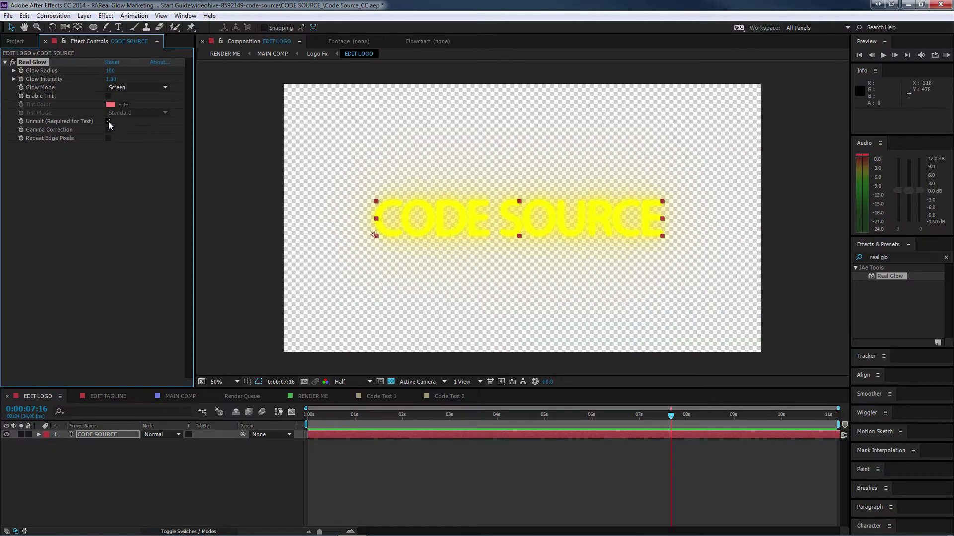
left_click(391, 381)
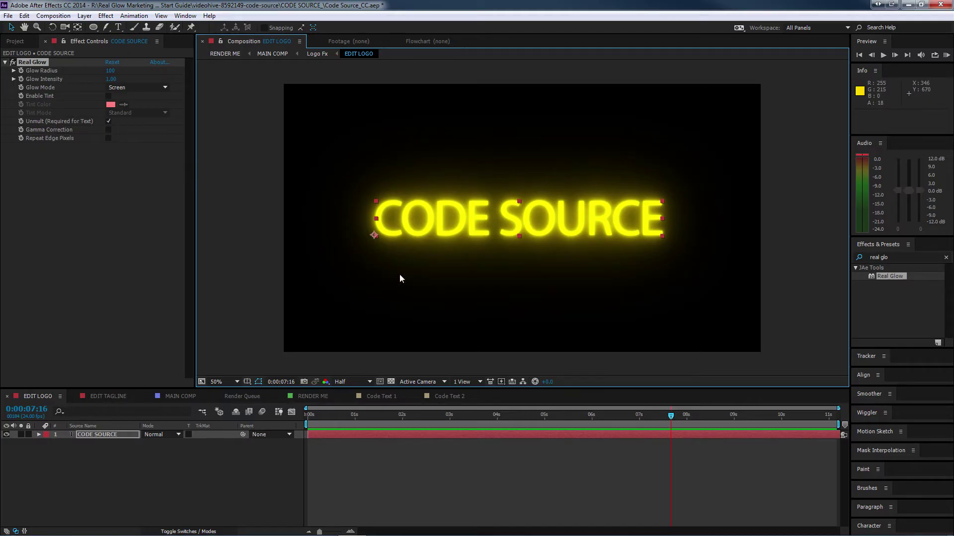
Add a wiggle(2,2) expression to Real Glow's Glow Intensity on the CODE SOURCE layer
left_click(39, 435)
left_click(56, 460)
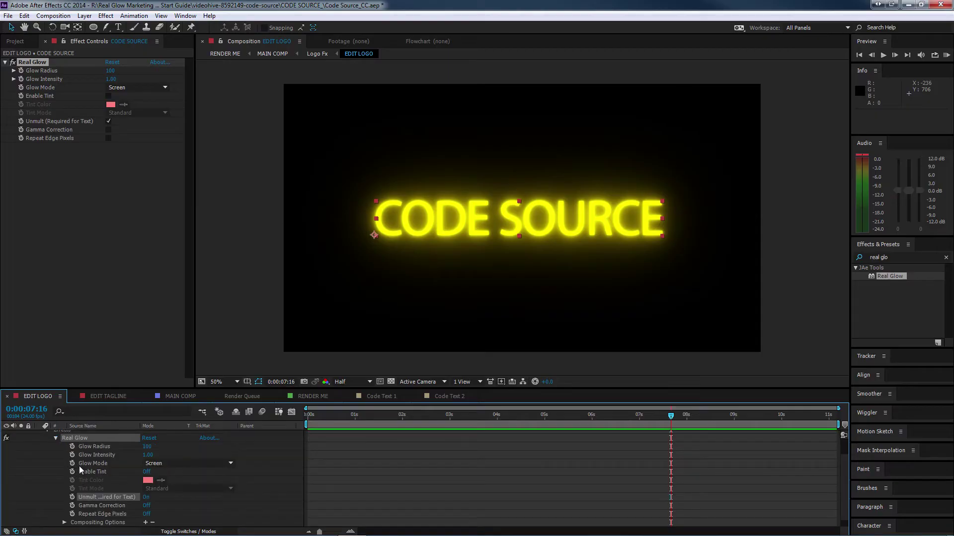
left_click(72, 455, "alt")
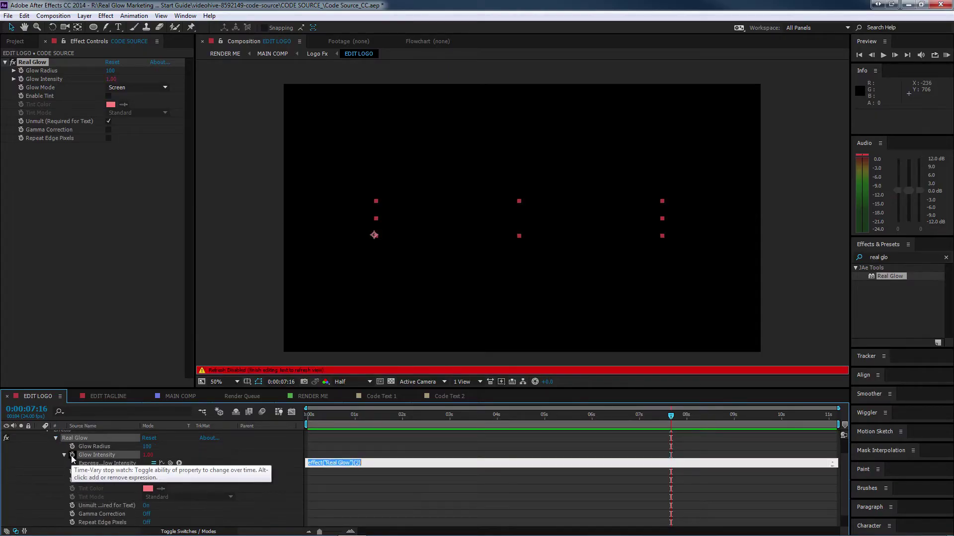
type("wiggle(2,2)")
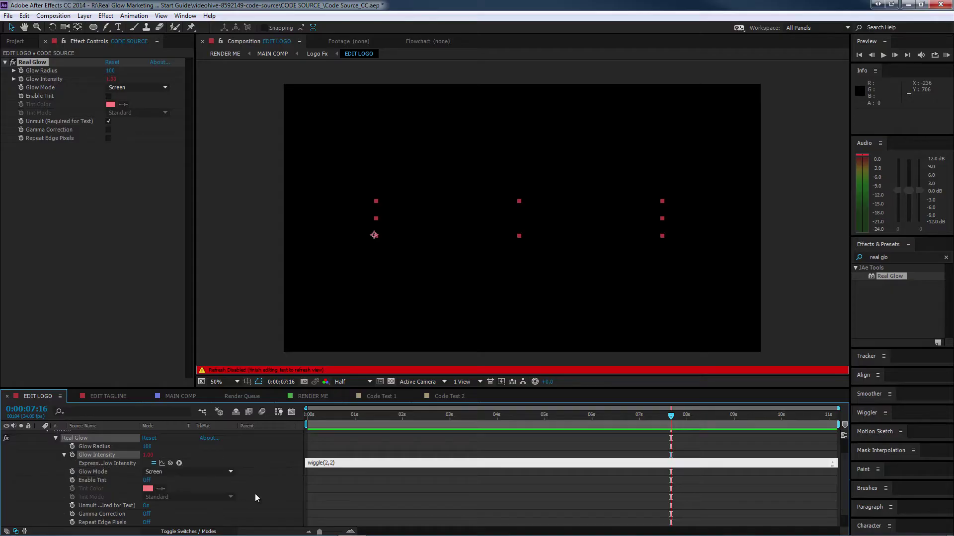
left_click(457, 315)
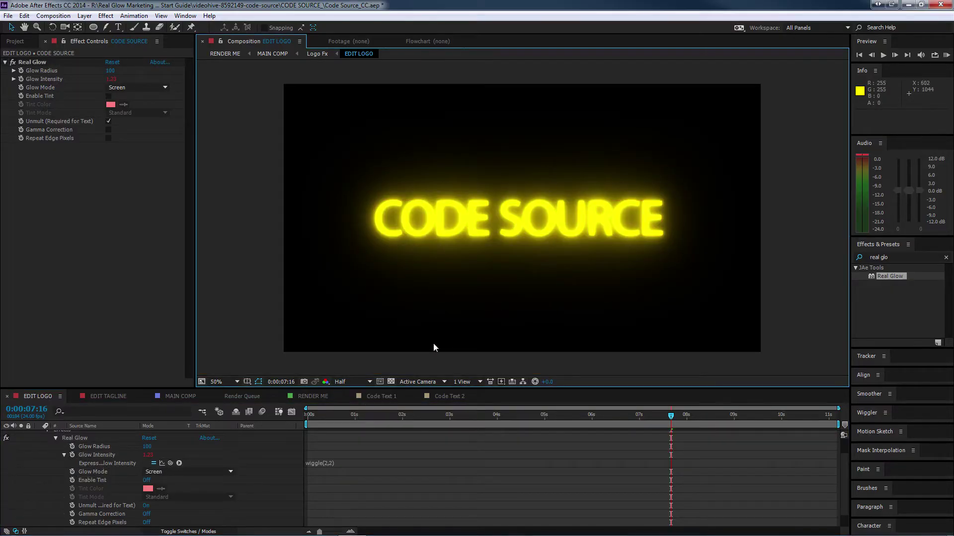
scroll(513, 412, "up", 1)
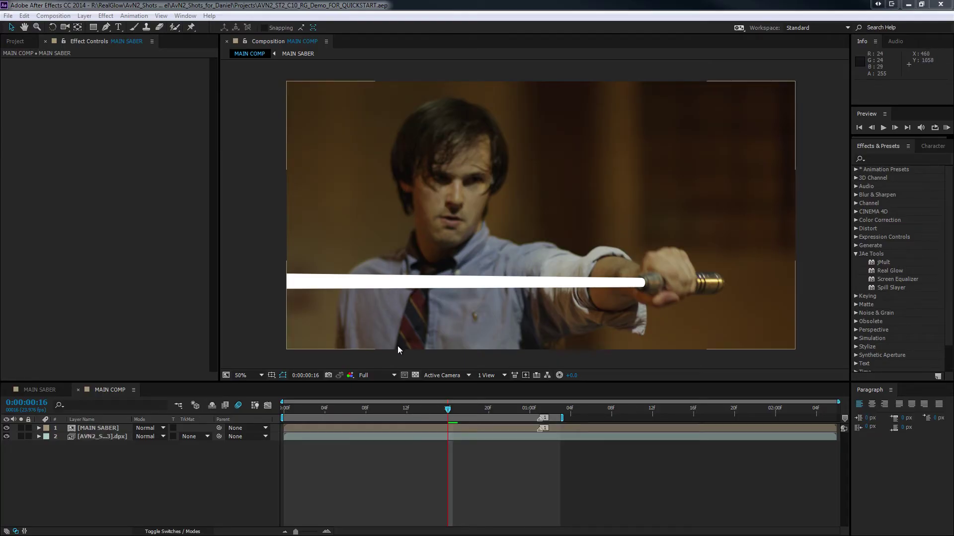
left_click(42, 389)
left_click(91, 429)
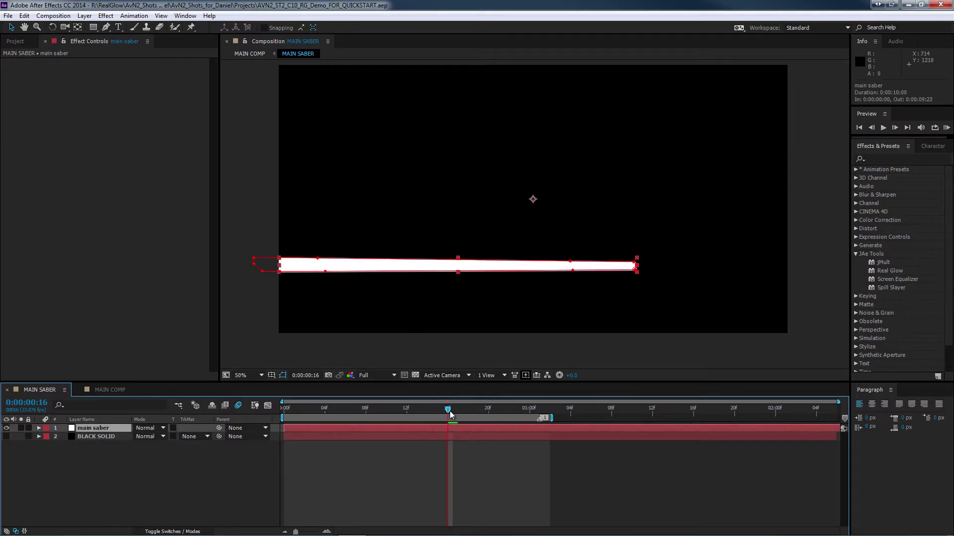
left_click_drag(423, 413, 455, 416)
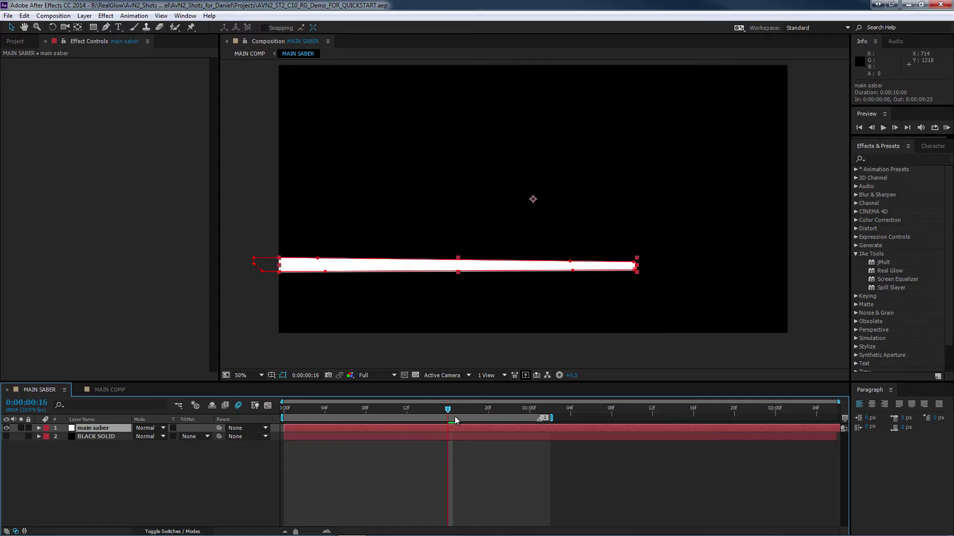
left_click(117, 391)
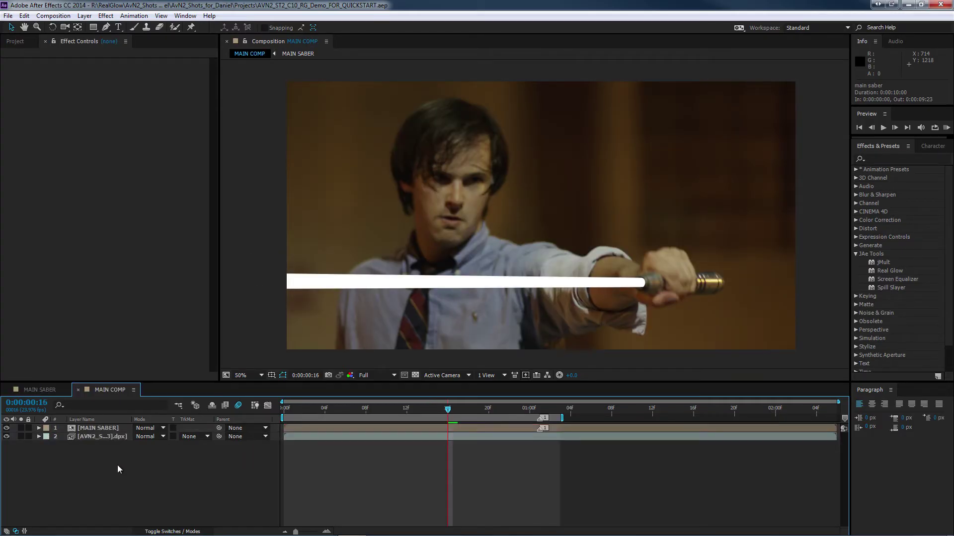
Apply Real Glow to MAIN SABER and try Glow Intensity 7.40 with Add glow mode
left_click(106, 427)
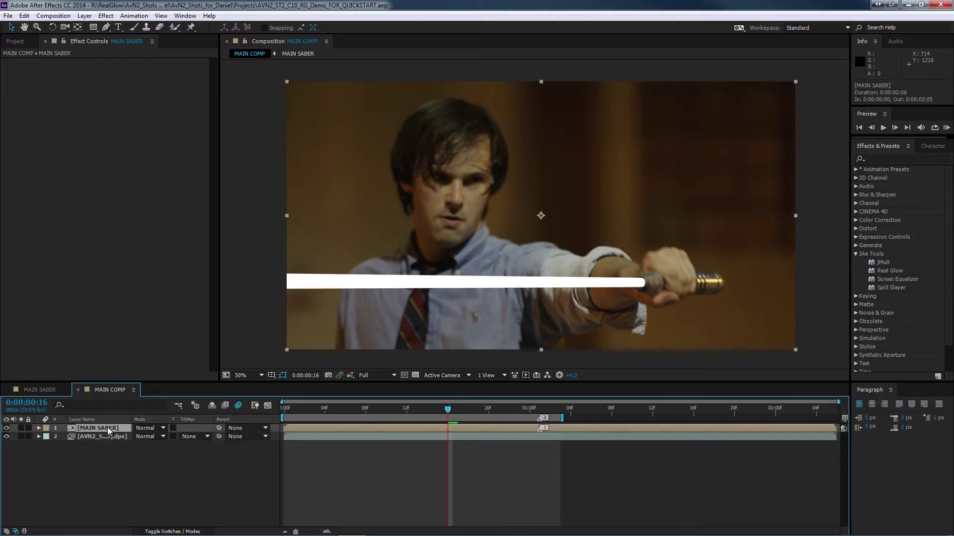
left_click_drag(893, 273, 108, 430)
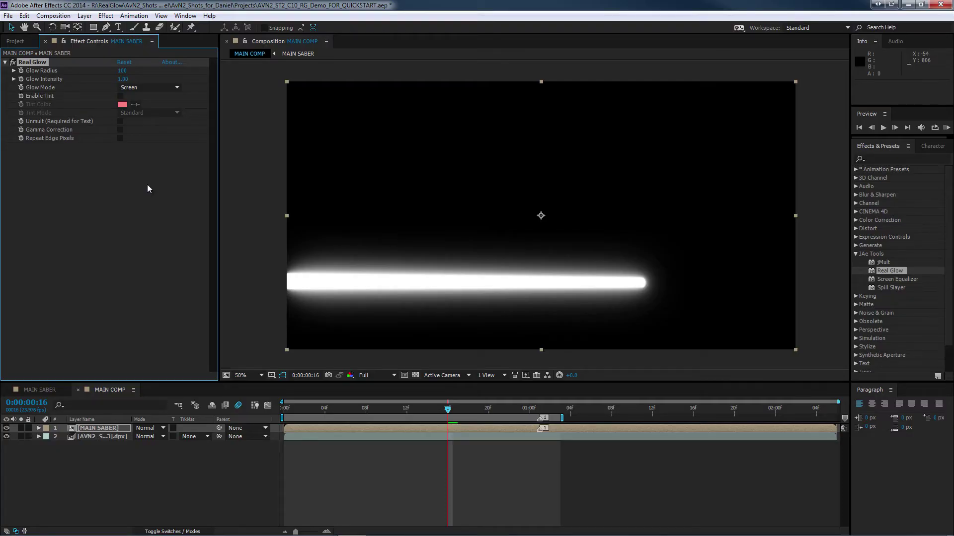
left_click_drag(130, 82, 143, 80)
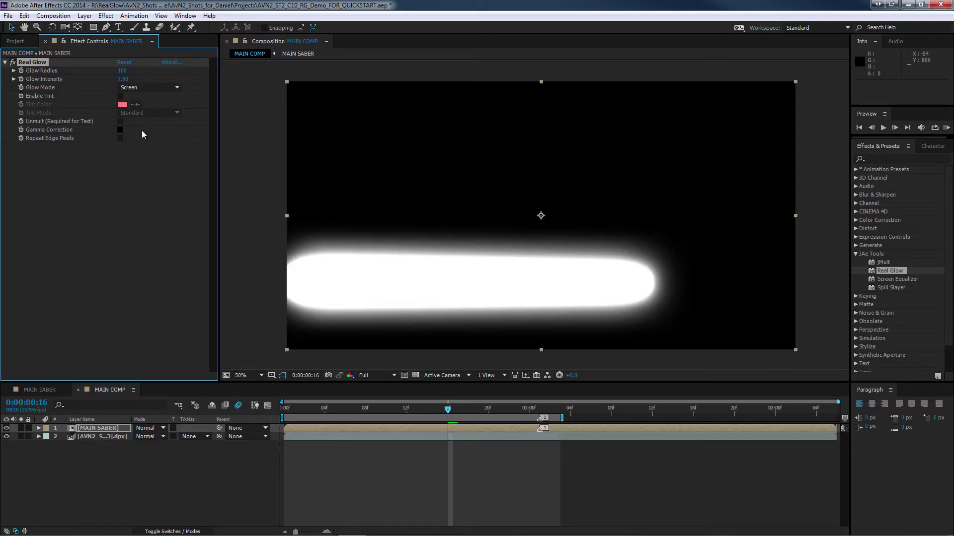
left_click(136, 88)
left_click(140, 109)
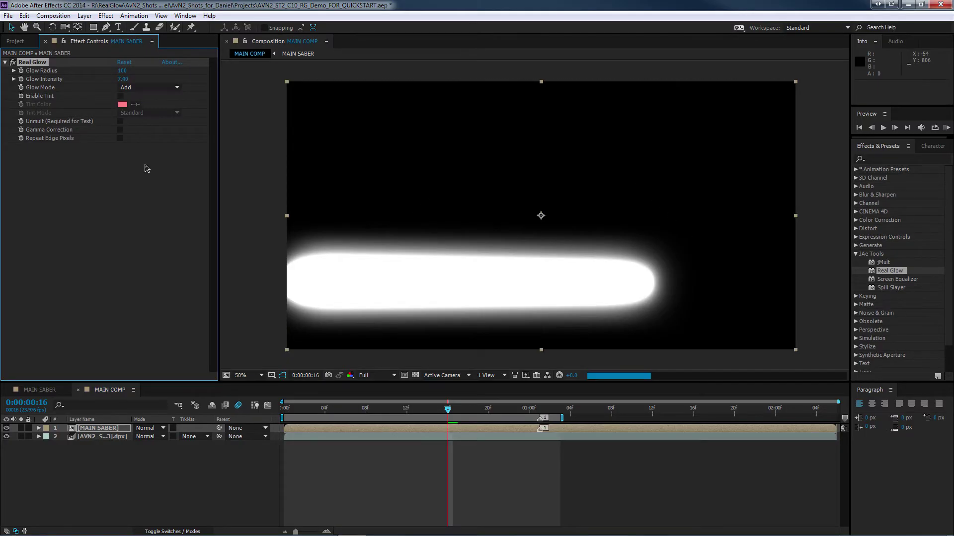
Restore Glow Intensity to 1.00 and the glow mode to Screen
left_click(120, 80)
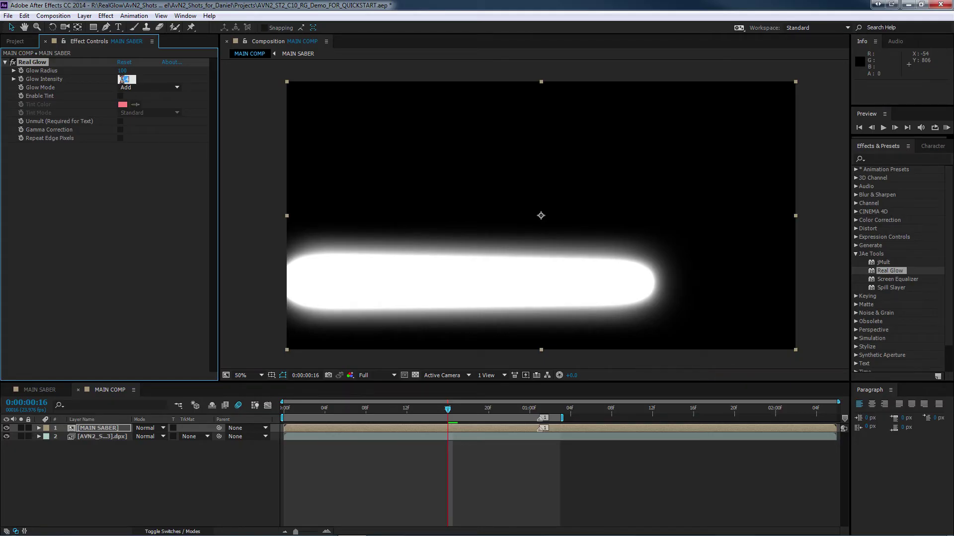
type("1")
key("Return")
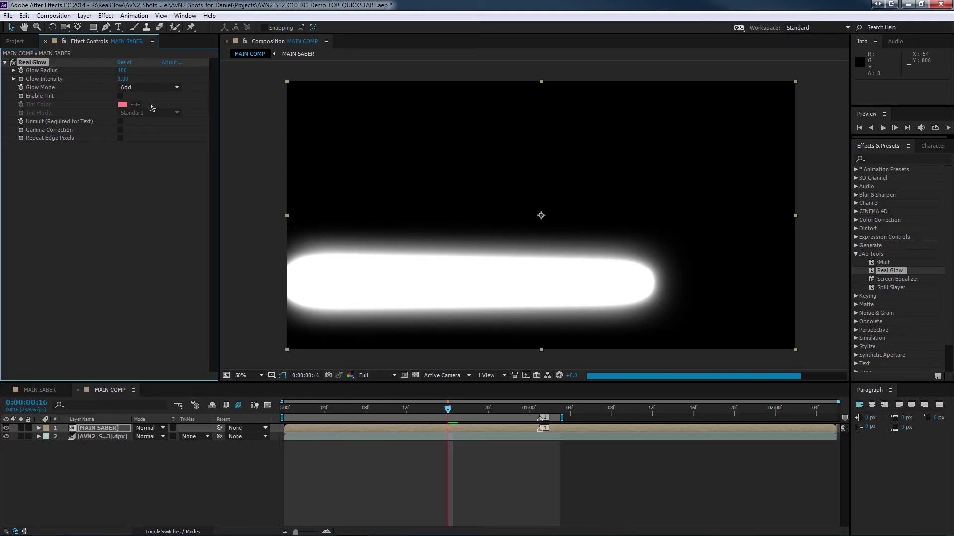
left_click(145, 87)
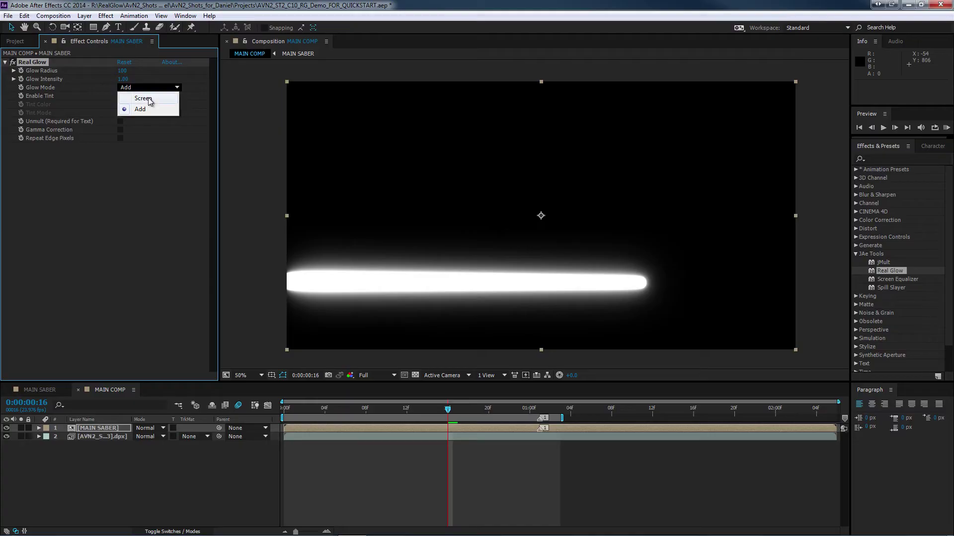
left_click(148, 98)
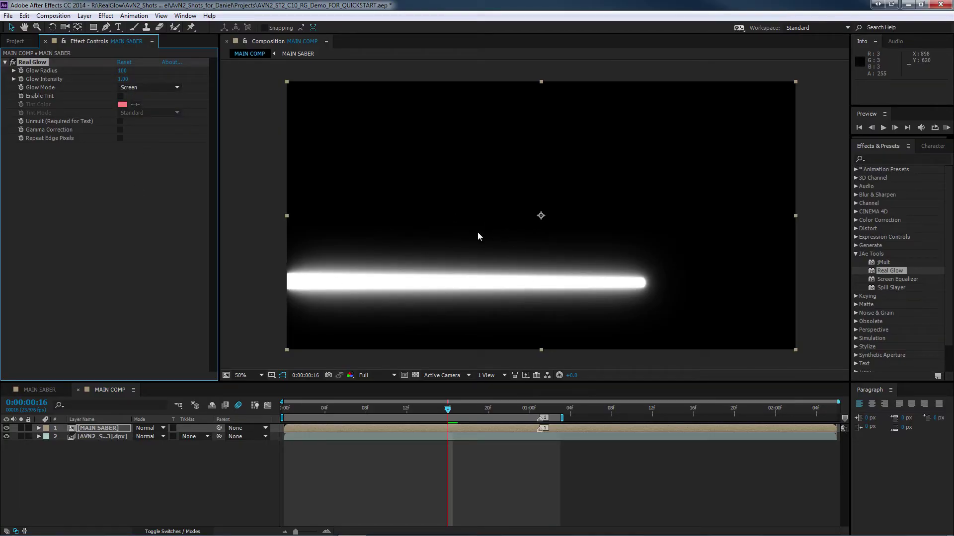
Set MAIN SABER's blend mode to Screen and enable Real Glow's Repeat Edge Pixels
left_click(152, 428)
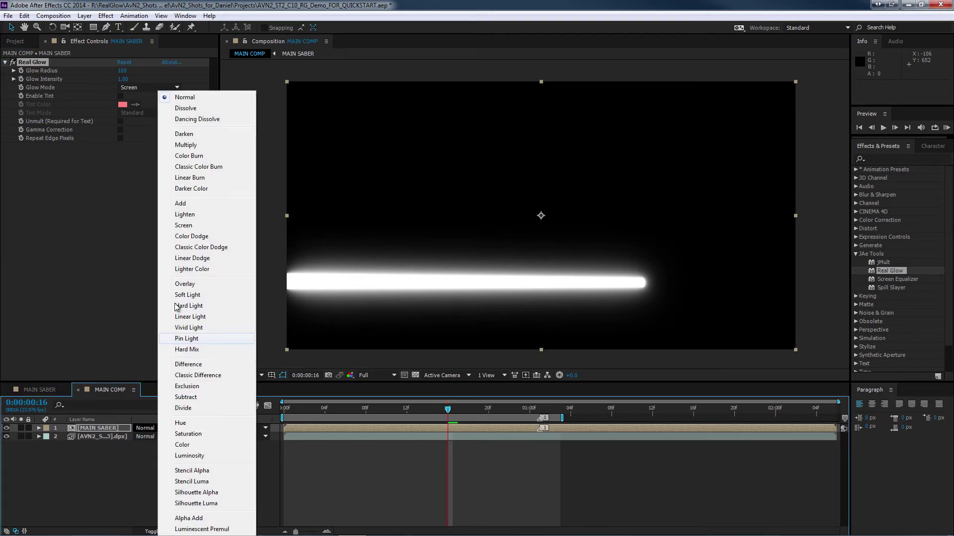
left_click(183, 226)
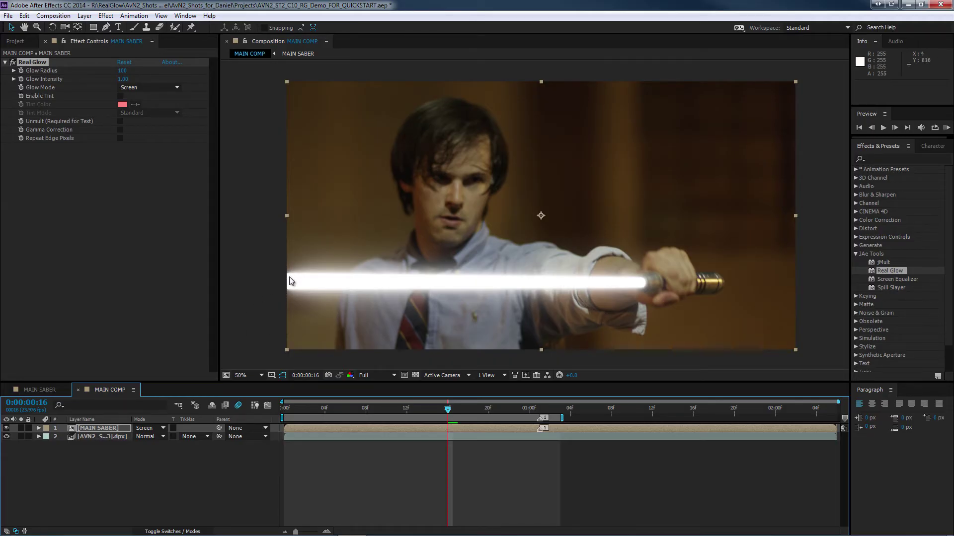
left_click(120, 138)
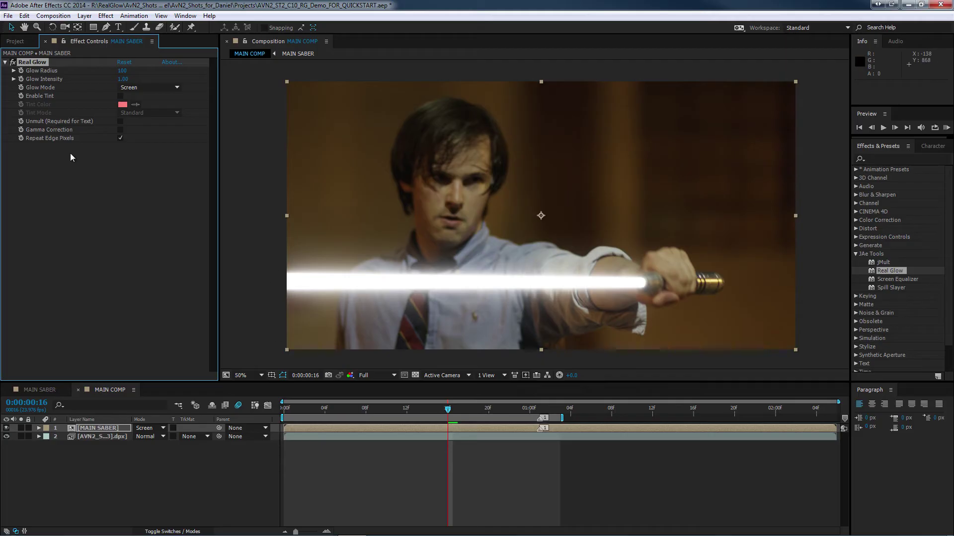
Enable Real Glow tinting with Standard tint mode and solo the MAIN SABER layer
left_click(120, 96)
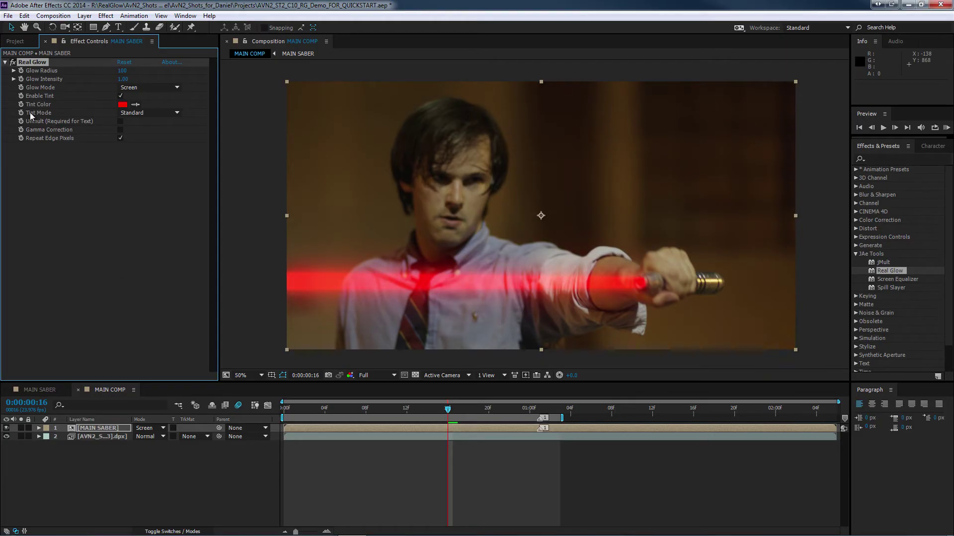
left_click(164, 113)
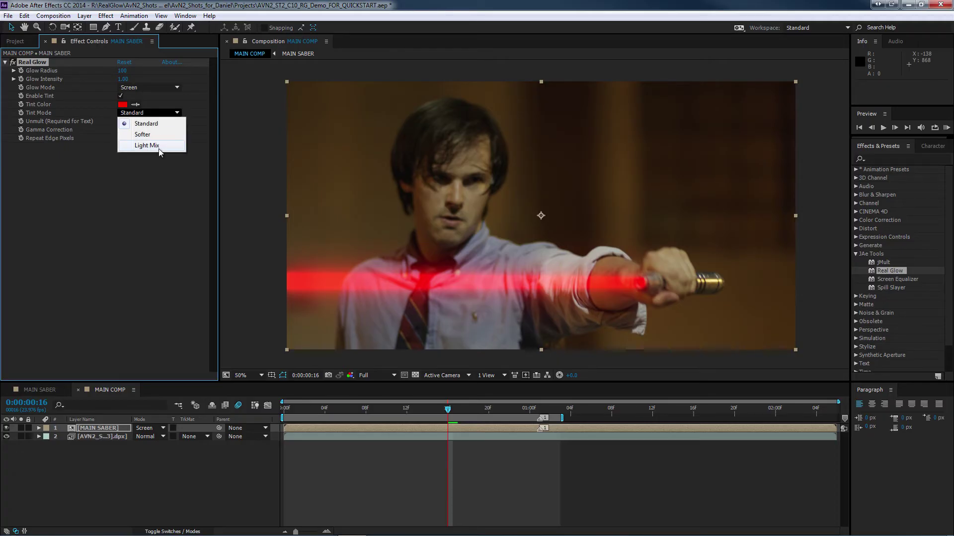
left_click(146, 124)
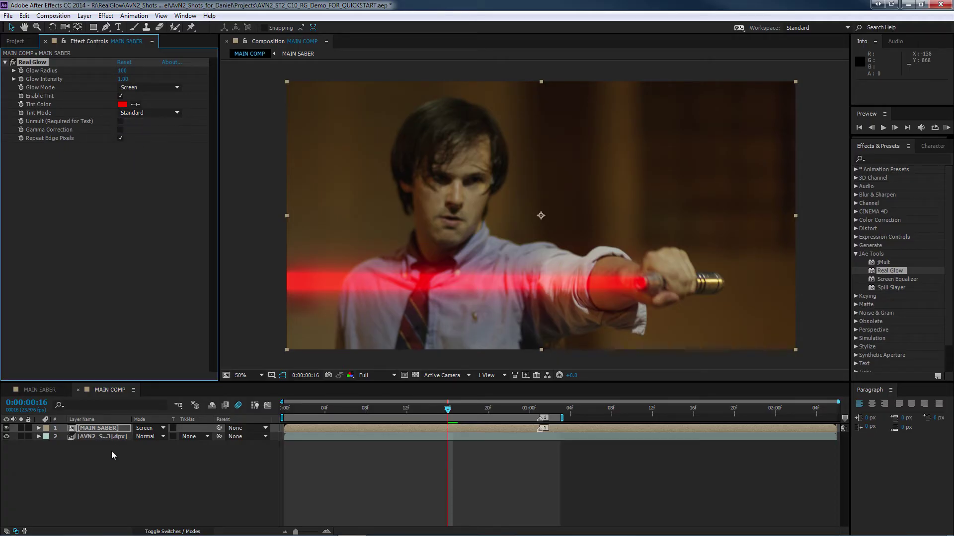
left_click(21, 428)
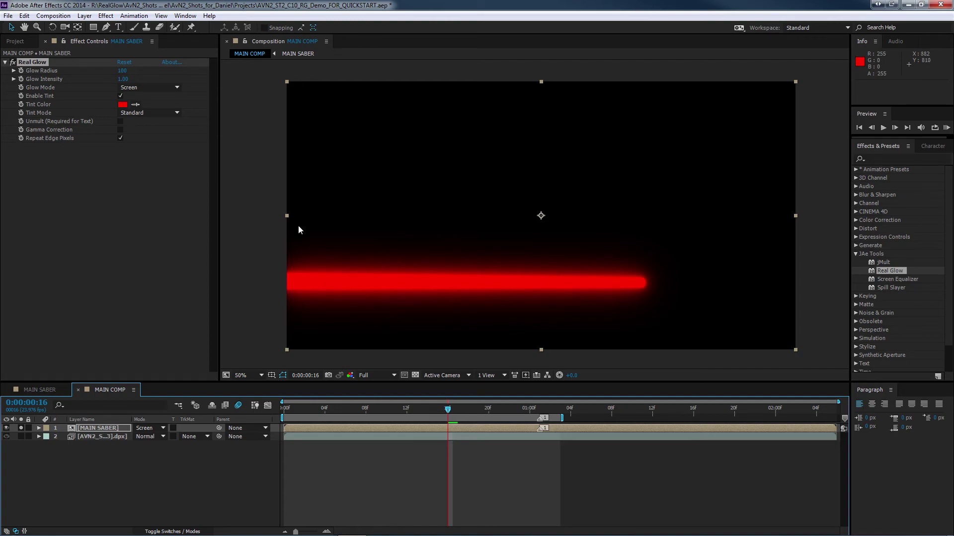
Try the Softer tint mode, then settle on Light Mix
left_click(150, 113)
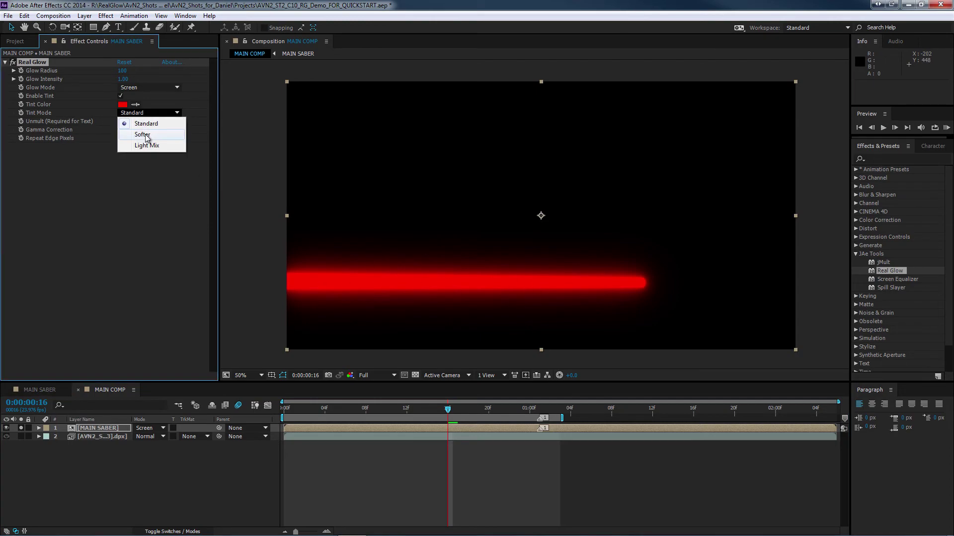
left_click(146, 135)
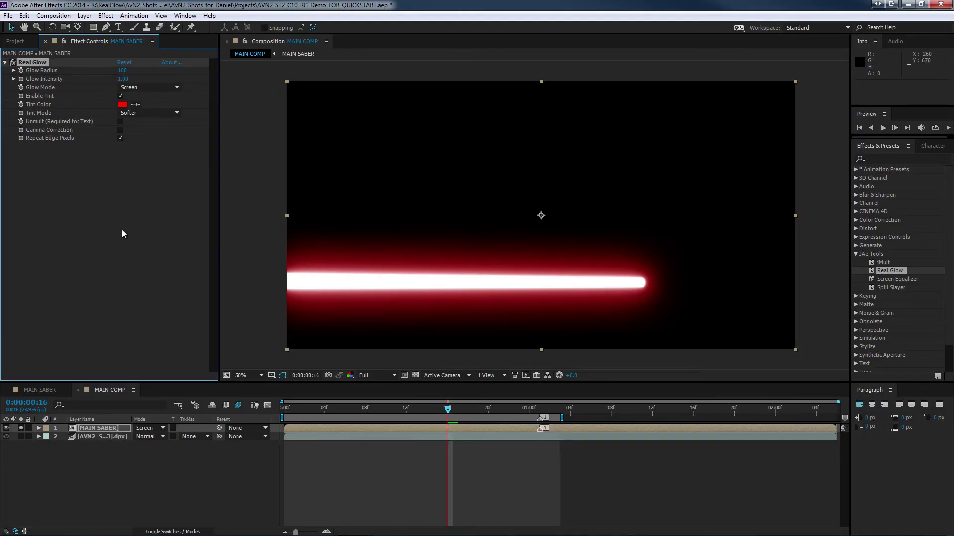
left_click(155, 114)
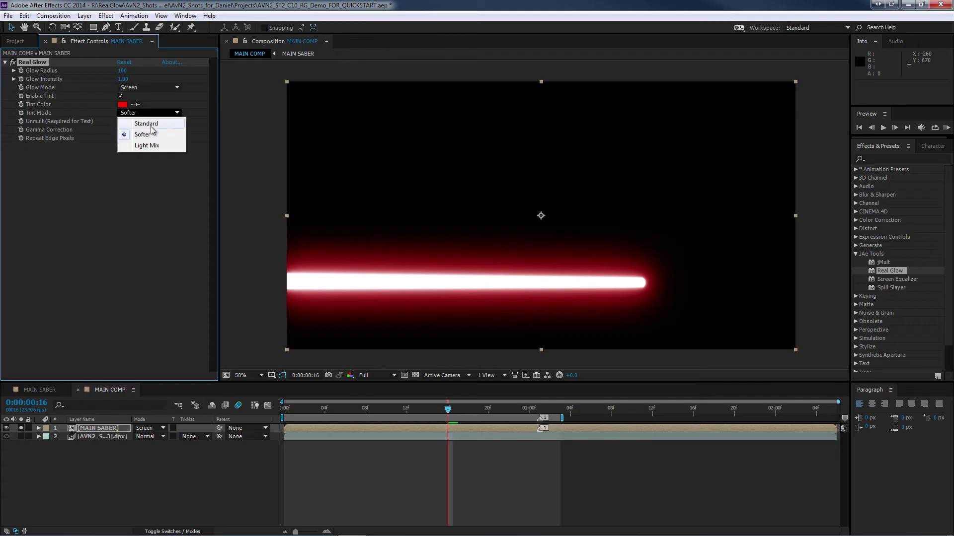
left_click(154, 145)
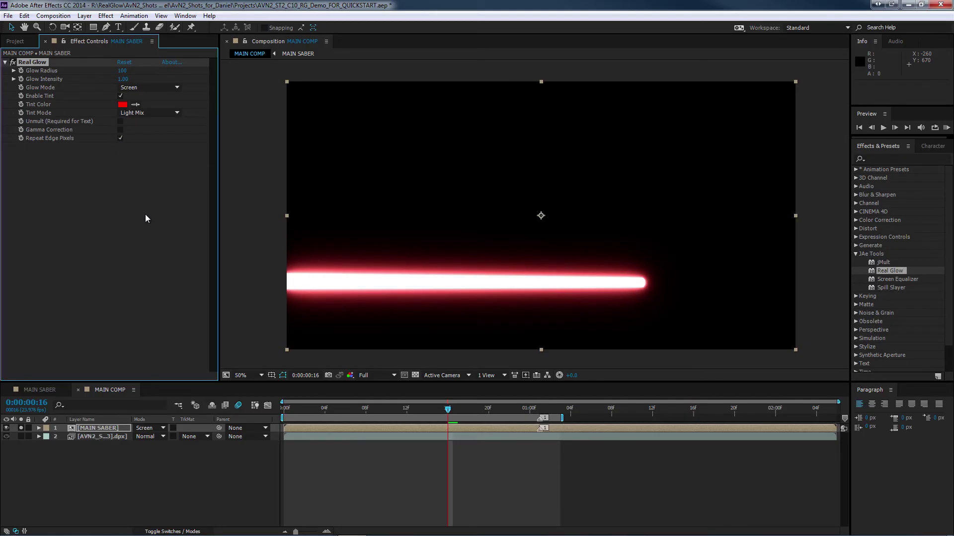
left_click(882, 159)
type("tint")
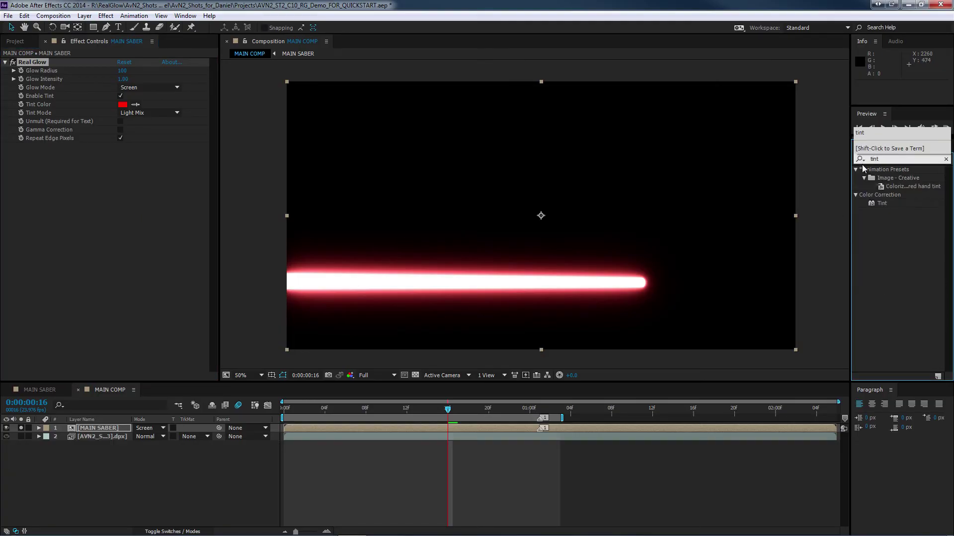
left_click(880, 205)
left_click_drag(880, 207, 73, 63)
left_click(122, 79)
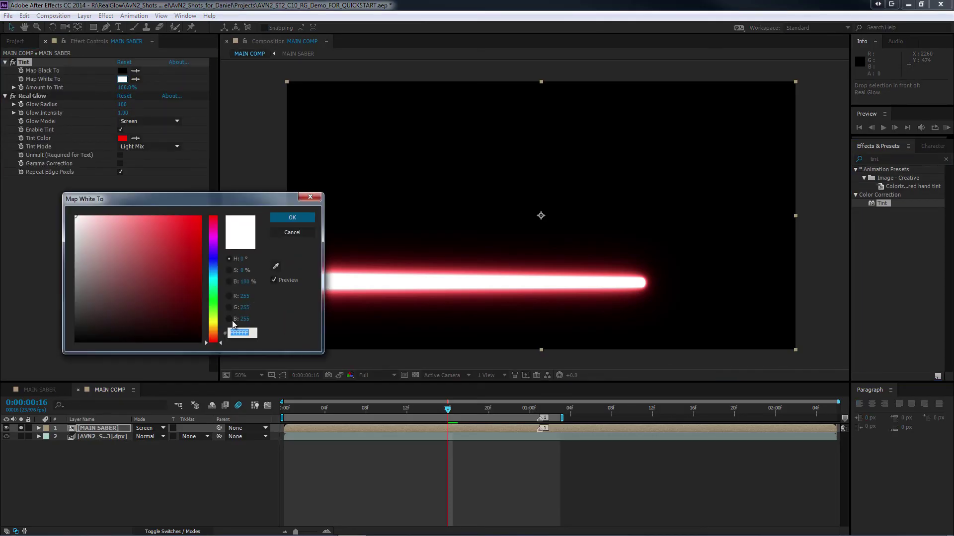
left_click(248, 298)
type("0")
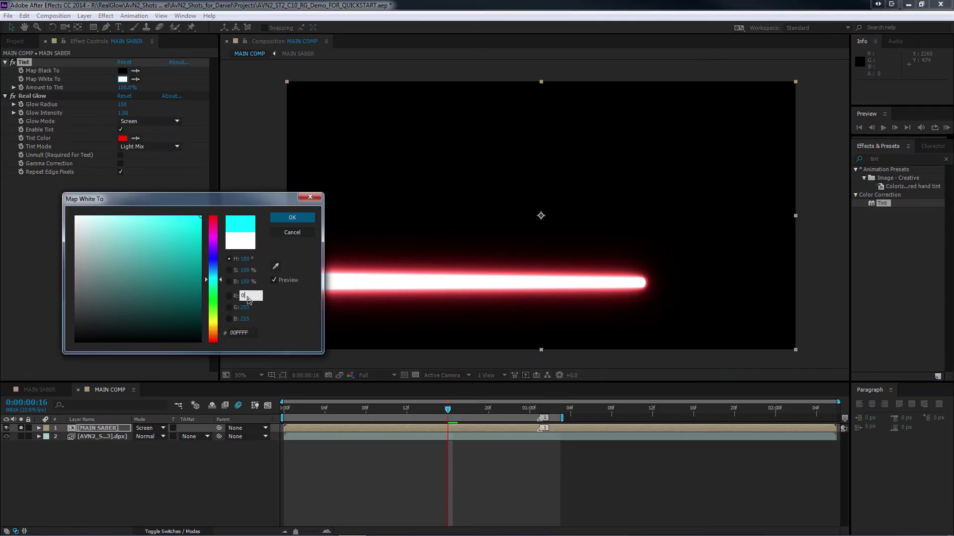
key("Return")
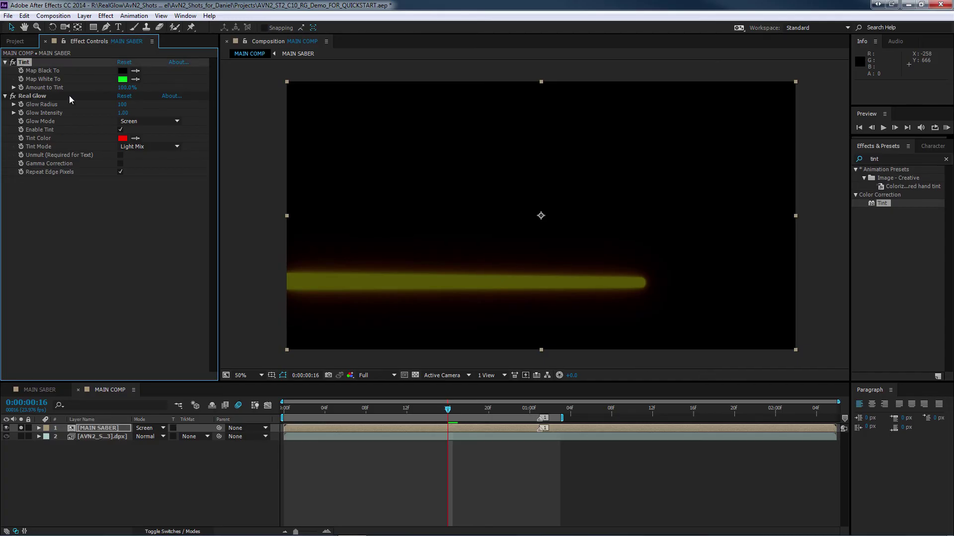
key("Delete")
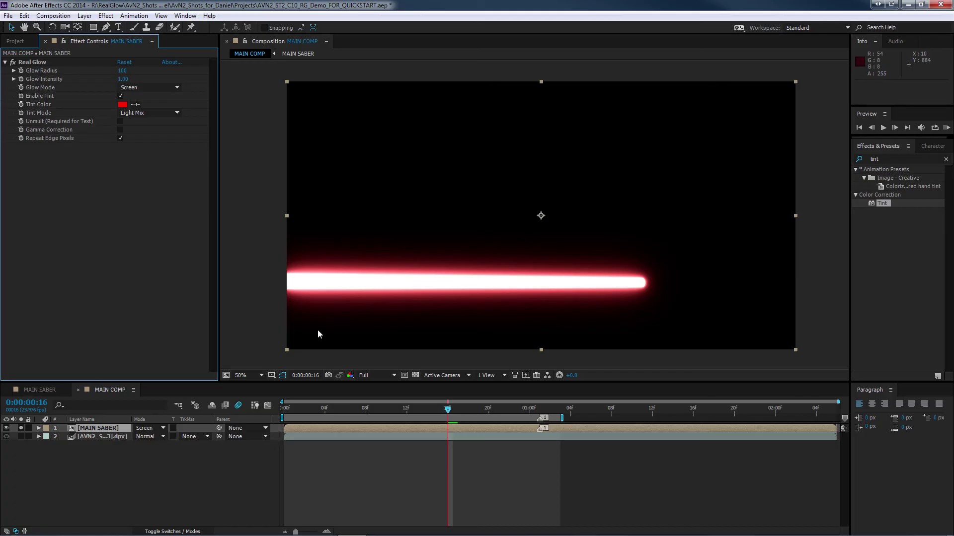
Switch MAIN SABER to Normal blending, solo layer 2 and enable Real Glow's Unmult
left_click(146, 428)
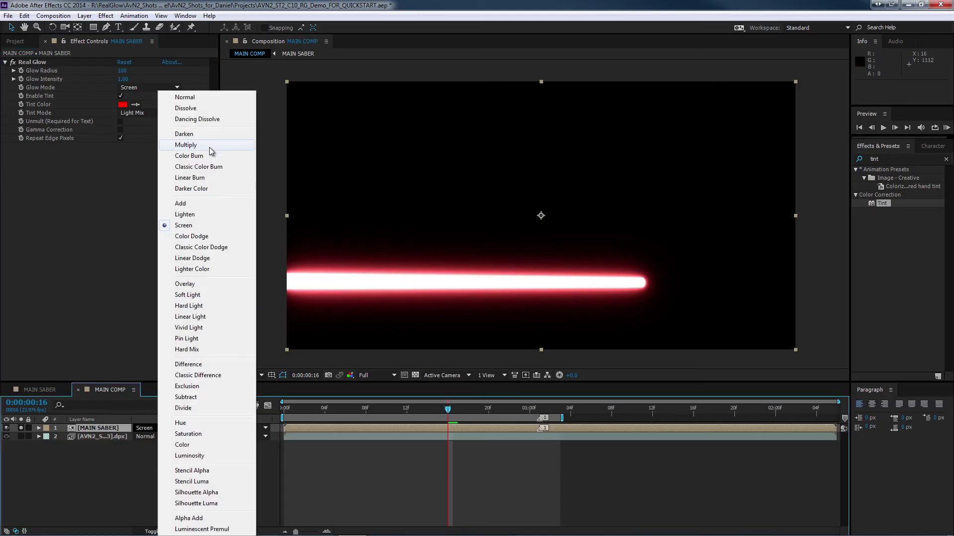
left_click(198, 98)
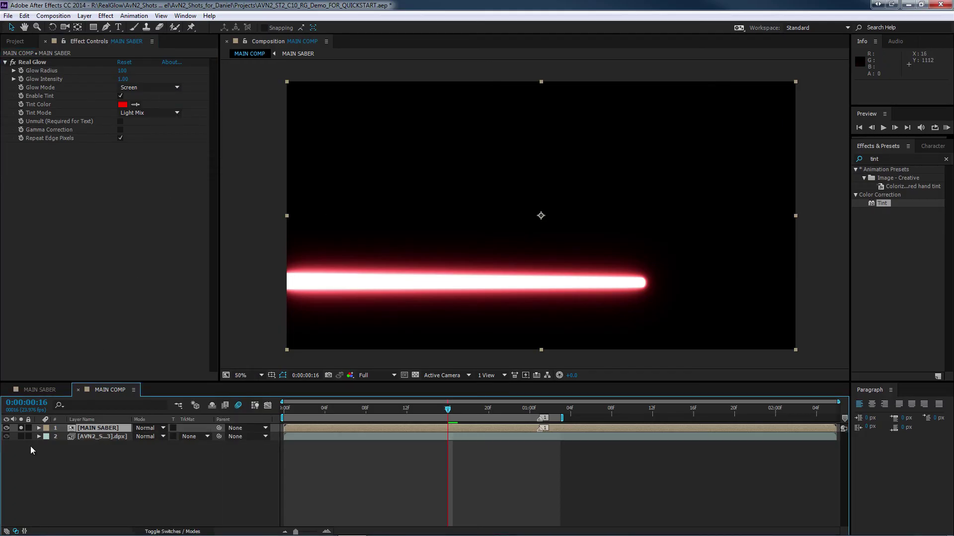
left_click(21, 437)
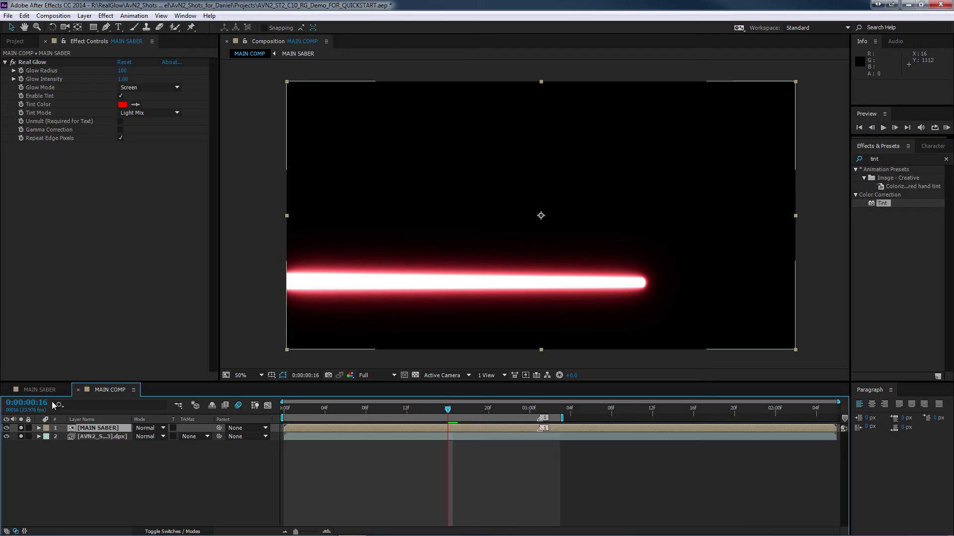
left_click(120, 122)
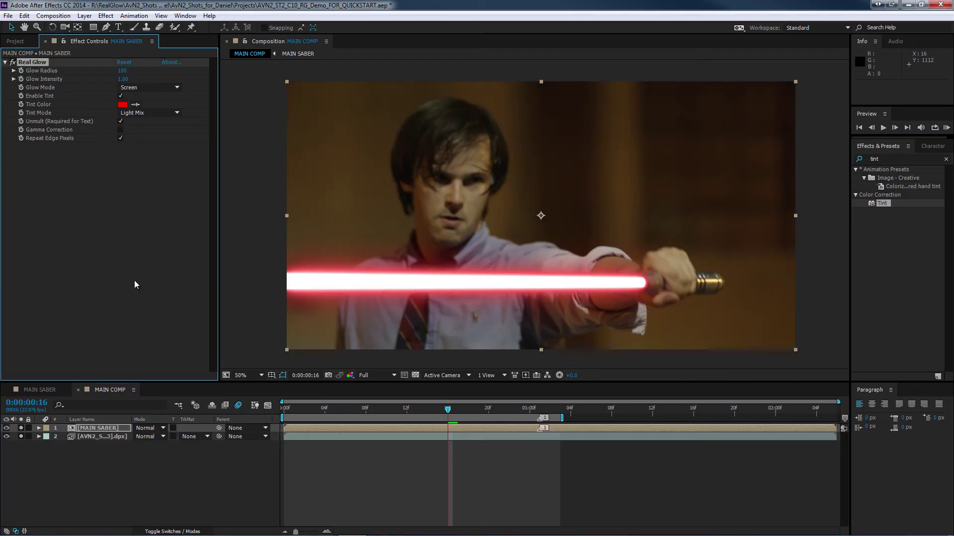
Set the tint mode to Softer and return MAIN SABER's blend mode to Screen
left_click(142, 113)
left_click(151, 134)
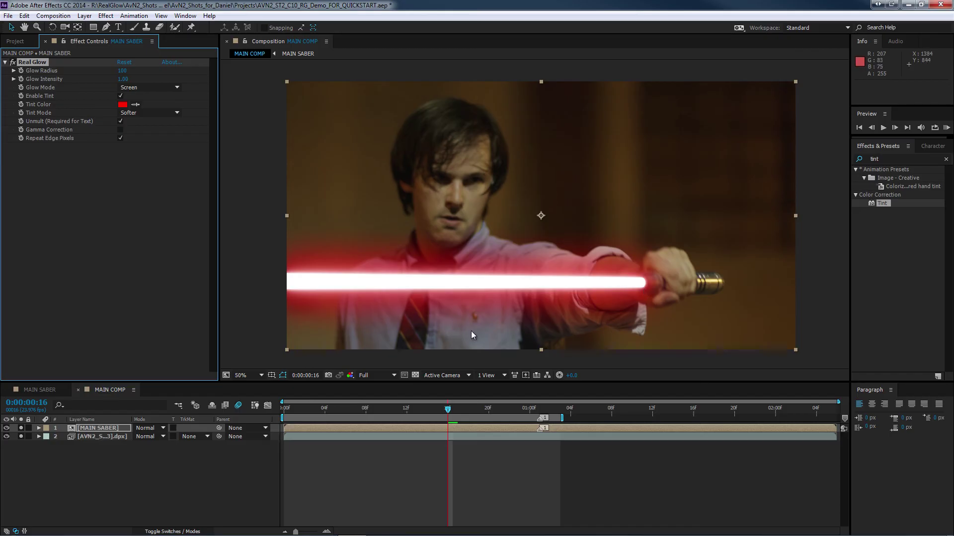
left_click(148, 428)
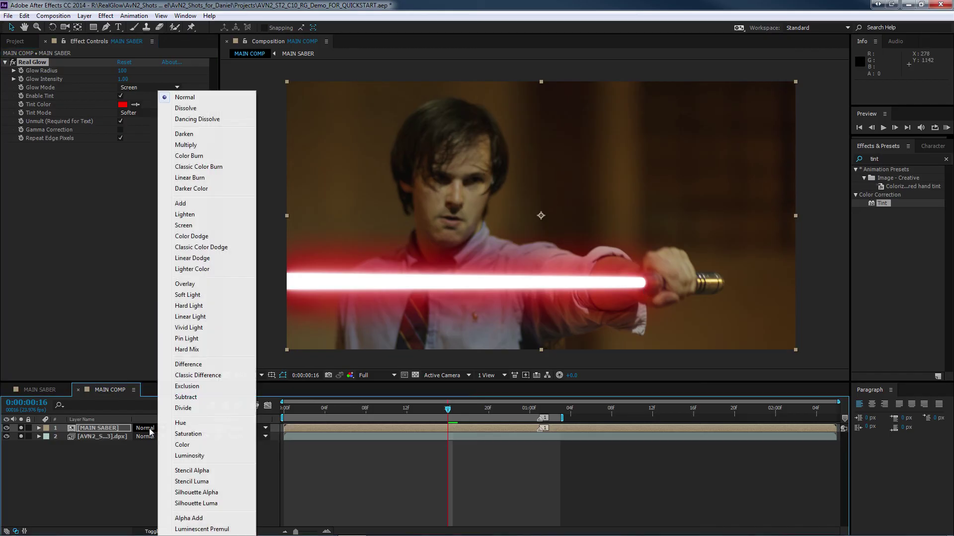
left_click(195, 227)
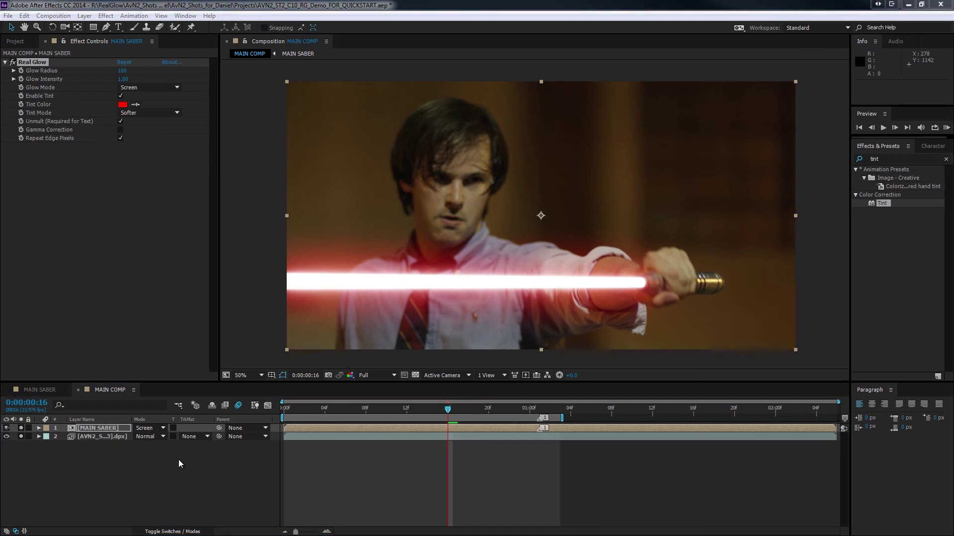
Compare Real Glow's Gamma Correction on and off, leave it off, then RAM-preview MAIN COMP
left_click(121, 137)
left_click(120, 129)
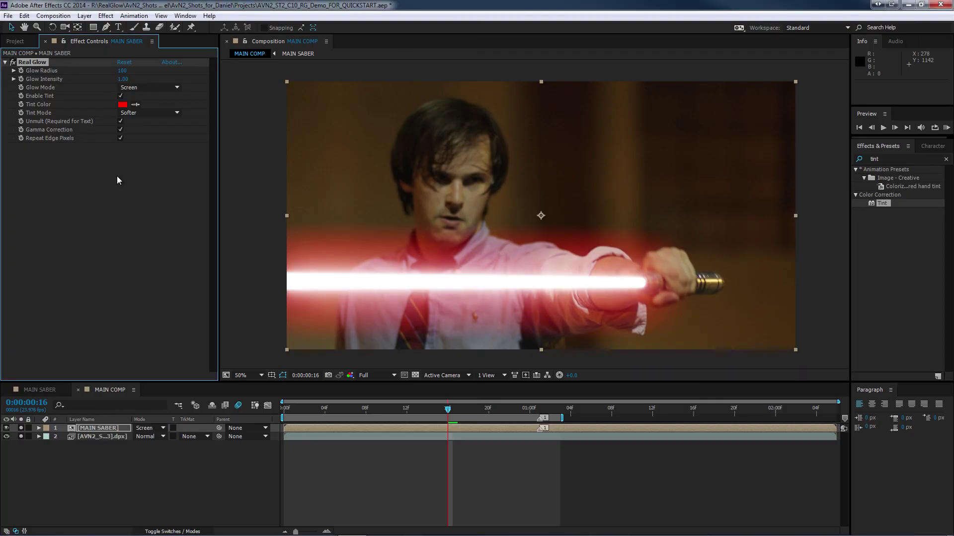
left_click(120, 129)
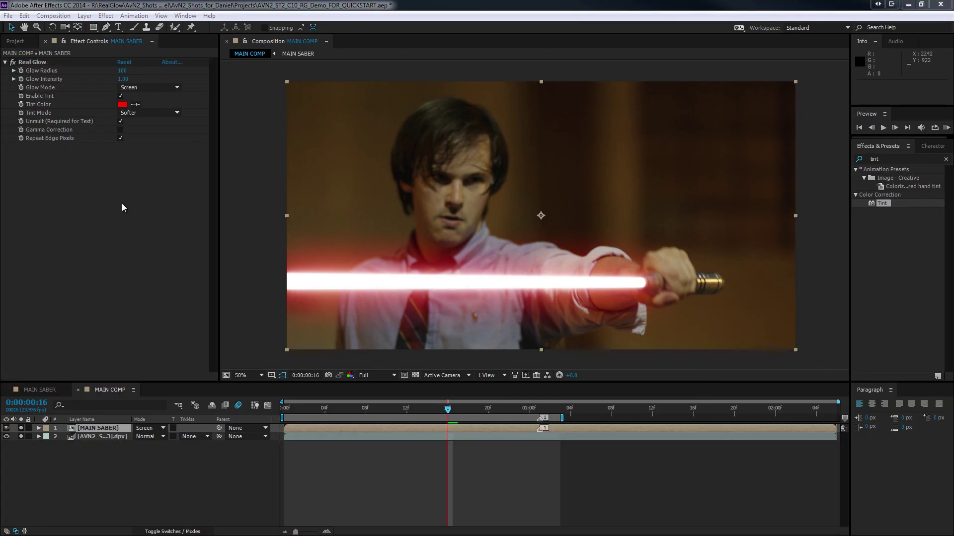
left_click(138, 476)
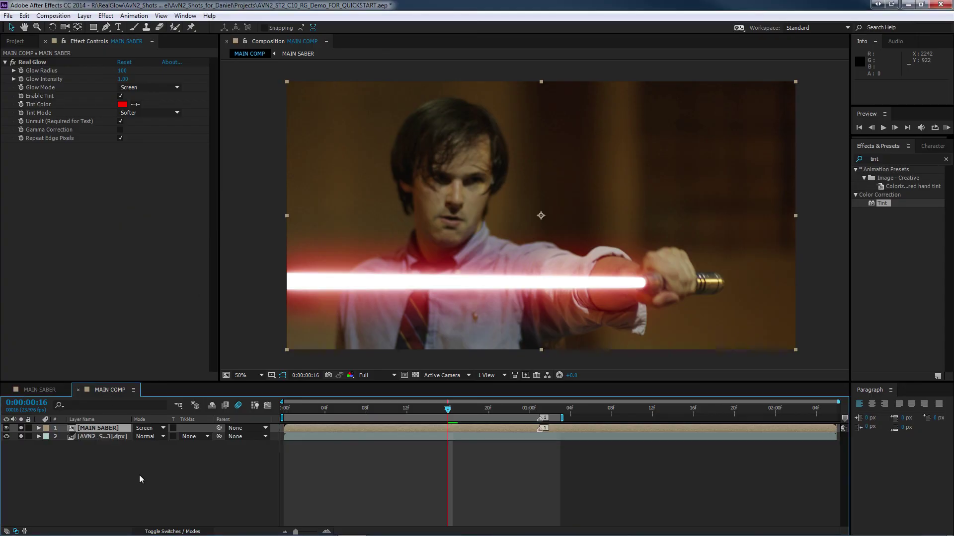
key("space")
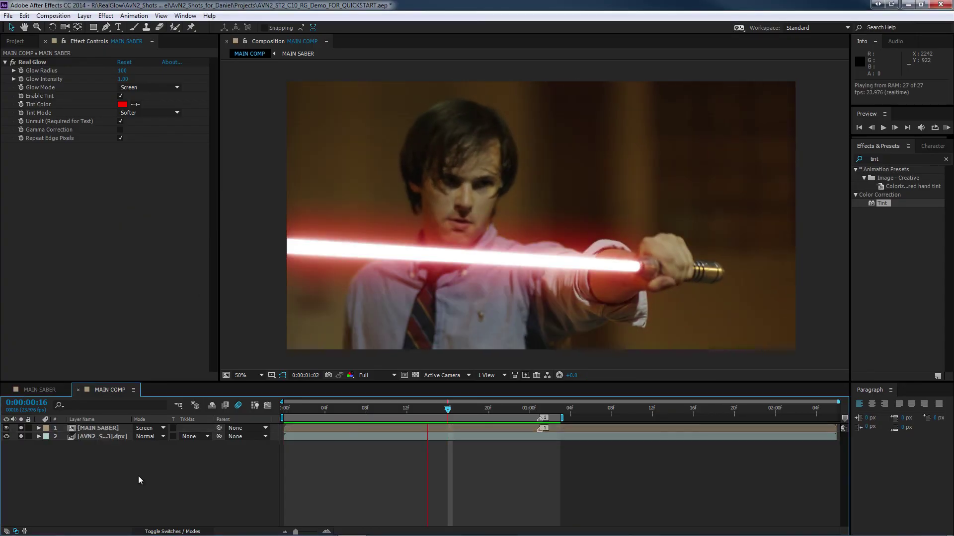